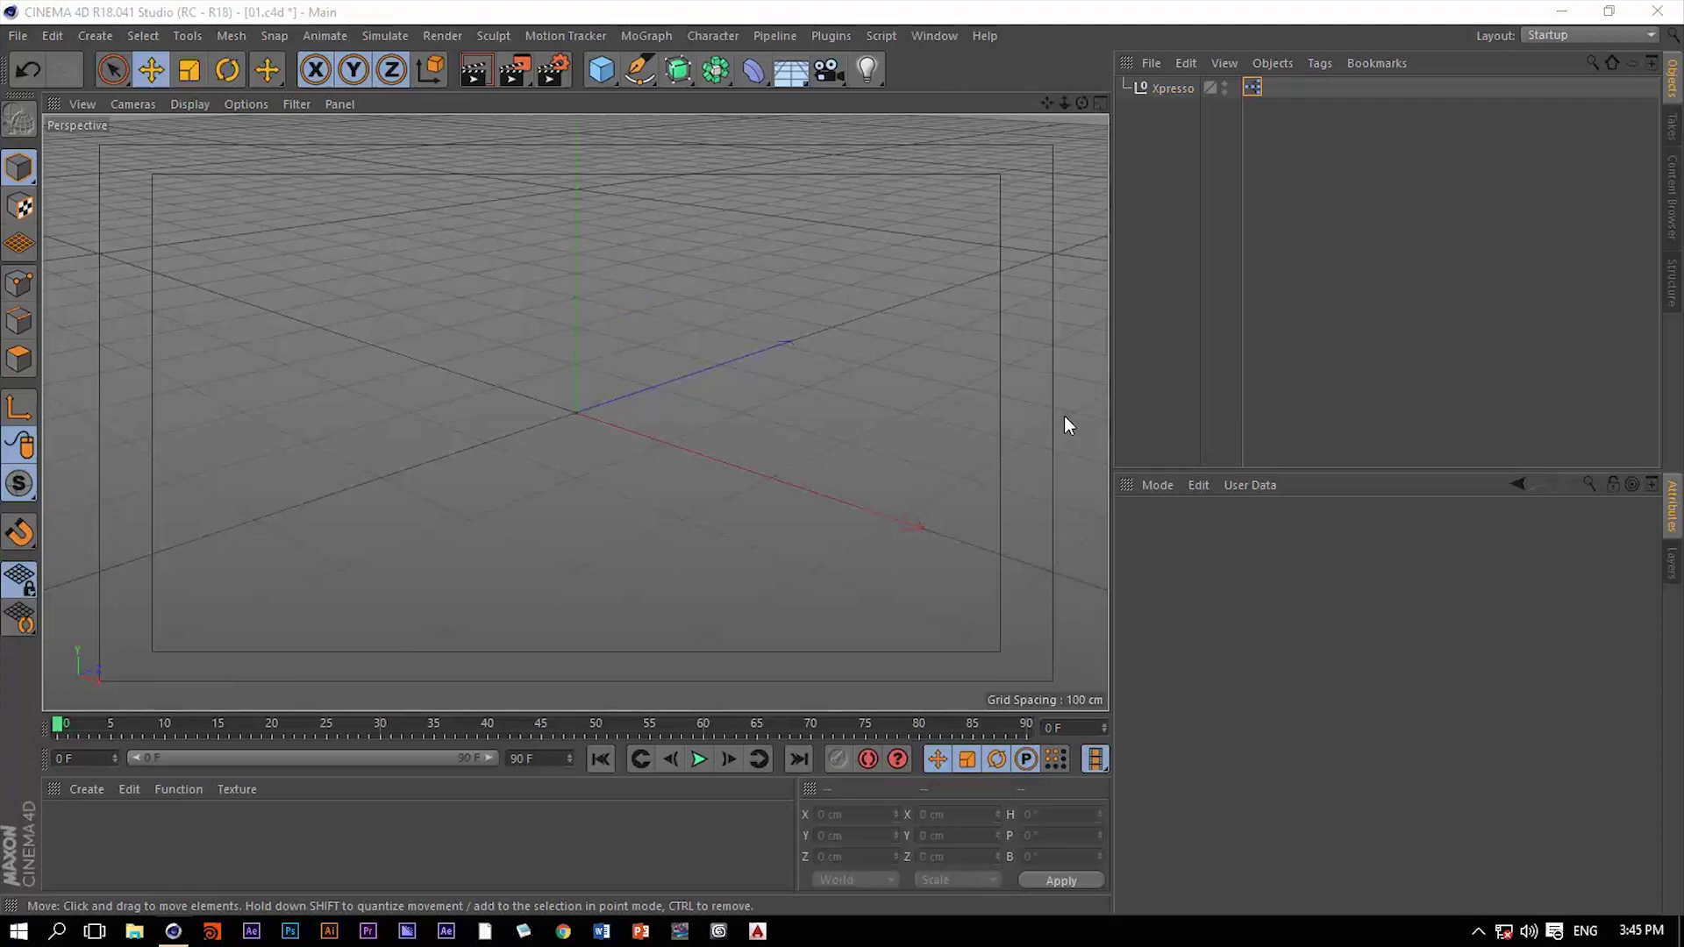
# - Open the XPresso Editor for the Xpresso object's tag, showing its empty XGroup
pyautogui.doubleClick(1252, 87)
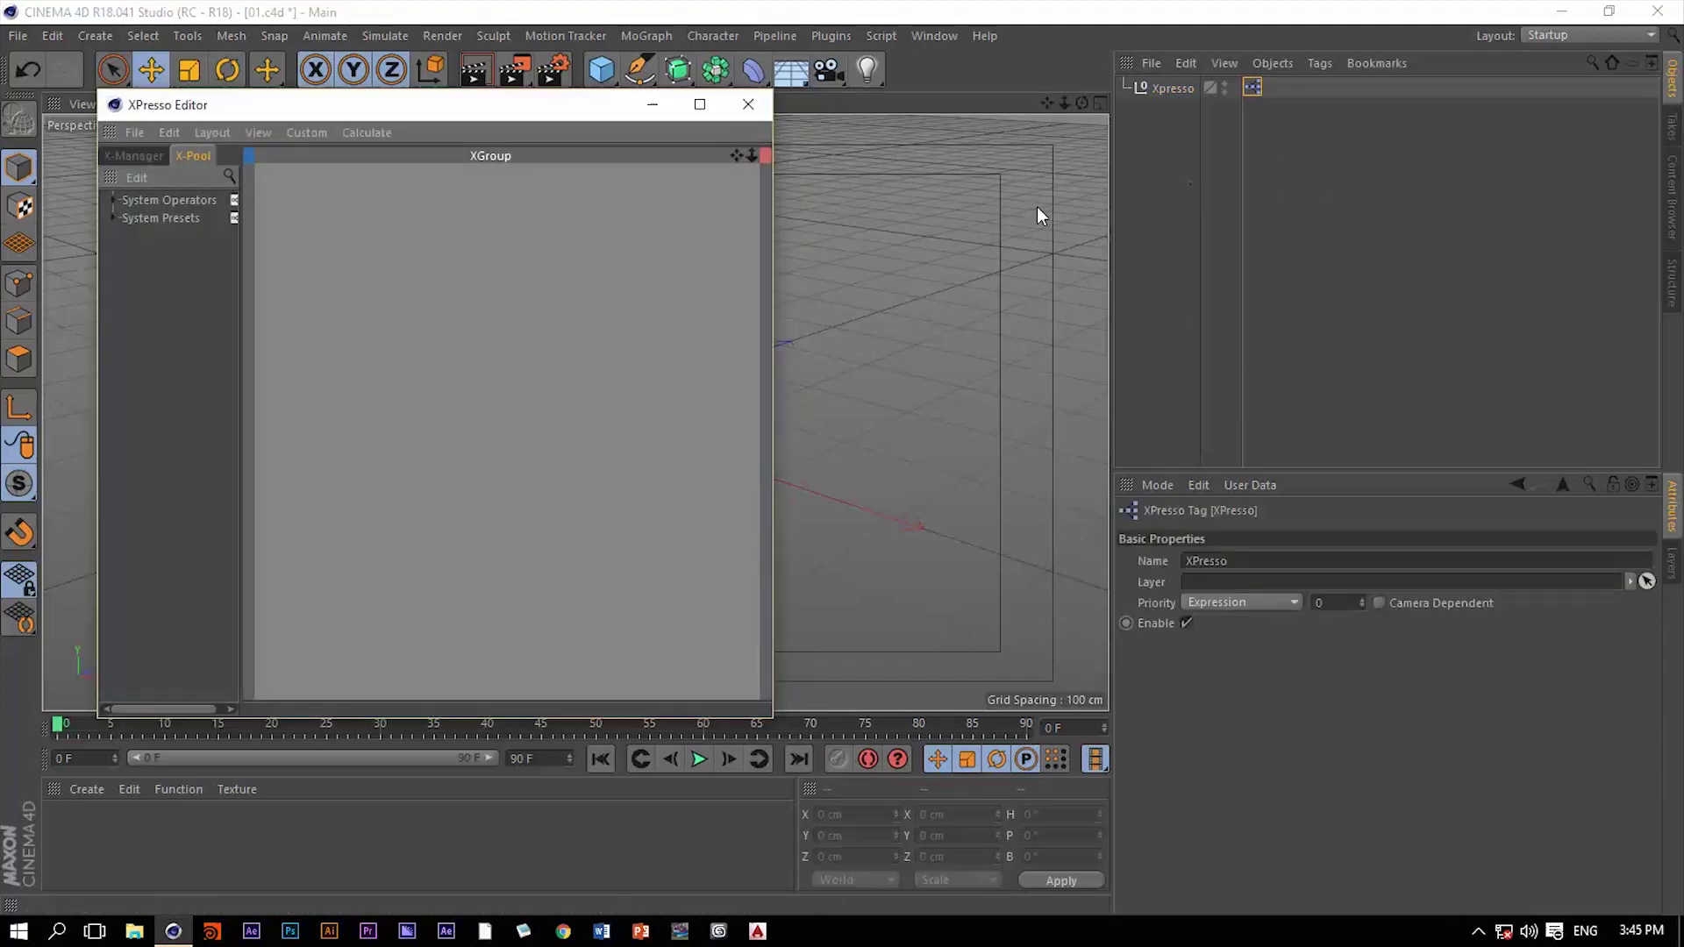
# - Add a General > Bitmap node to the XGroup, enlarge it and move it toward the center
pyautogui.rightClick(323, 273)
pyautogui.moveTo(347, 289)
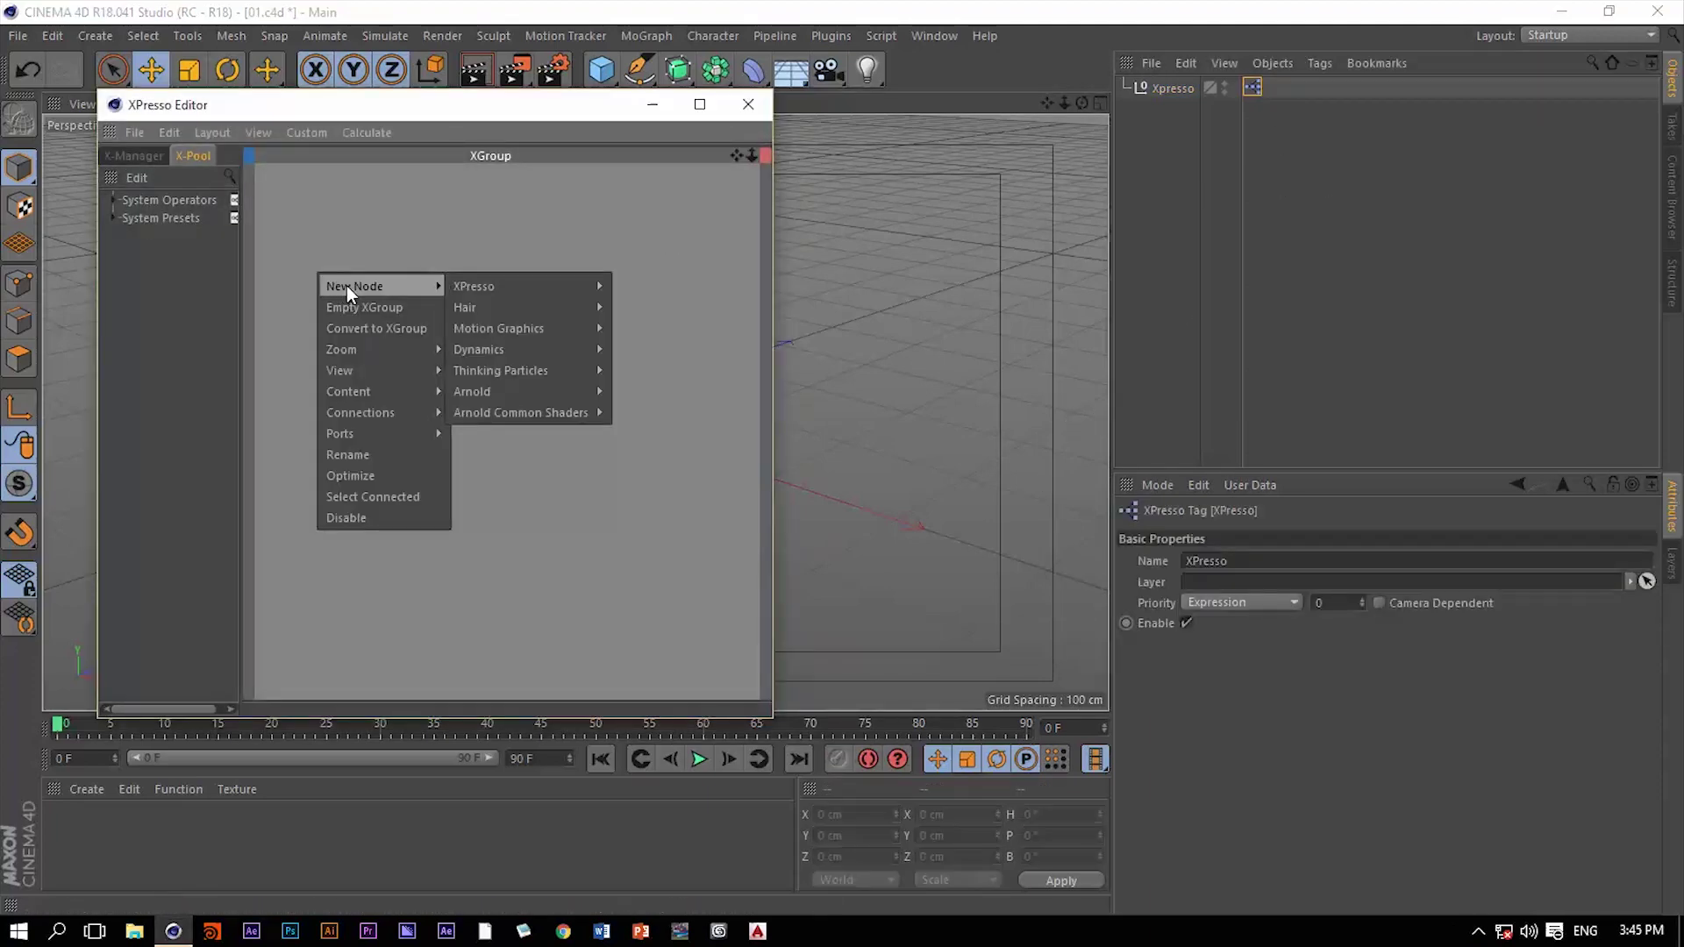
pyautogui.moveTo(480, 289)
pyautogui.moveTo(640, 288)
pyautogui.click(715, 290)
pyautogui.moveTo(355, 284); pyautogui.dragTo(515, 472)
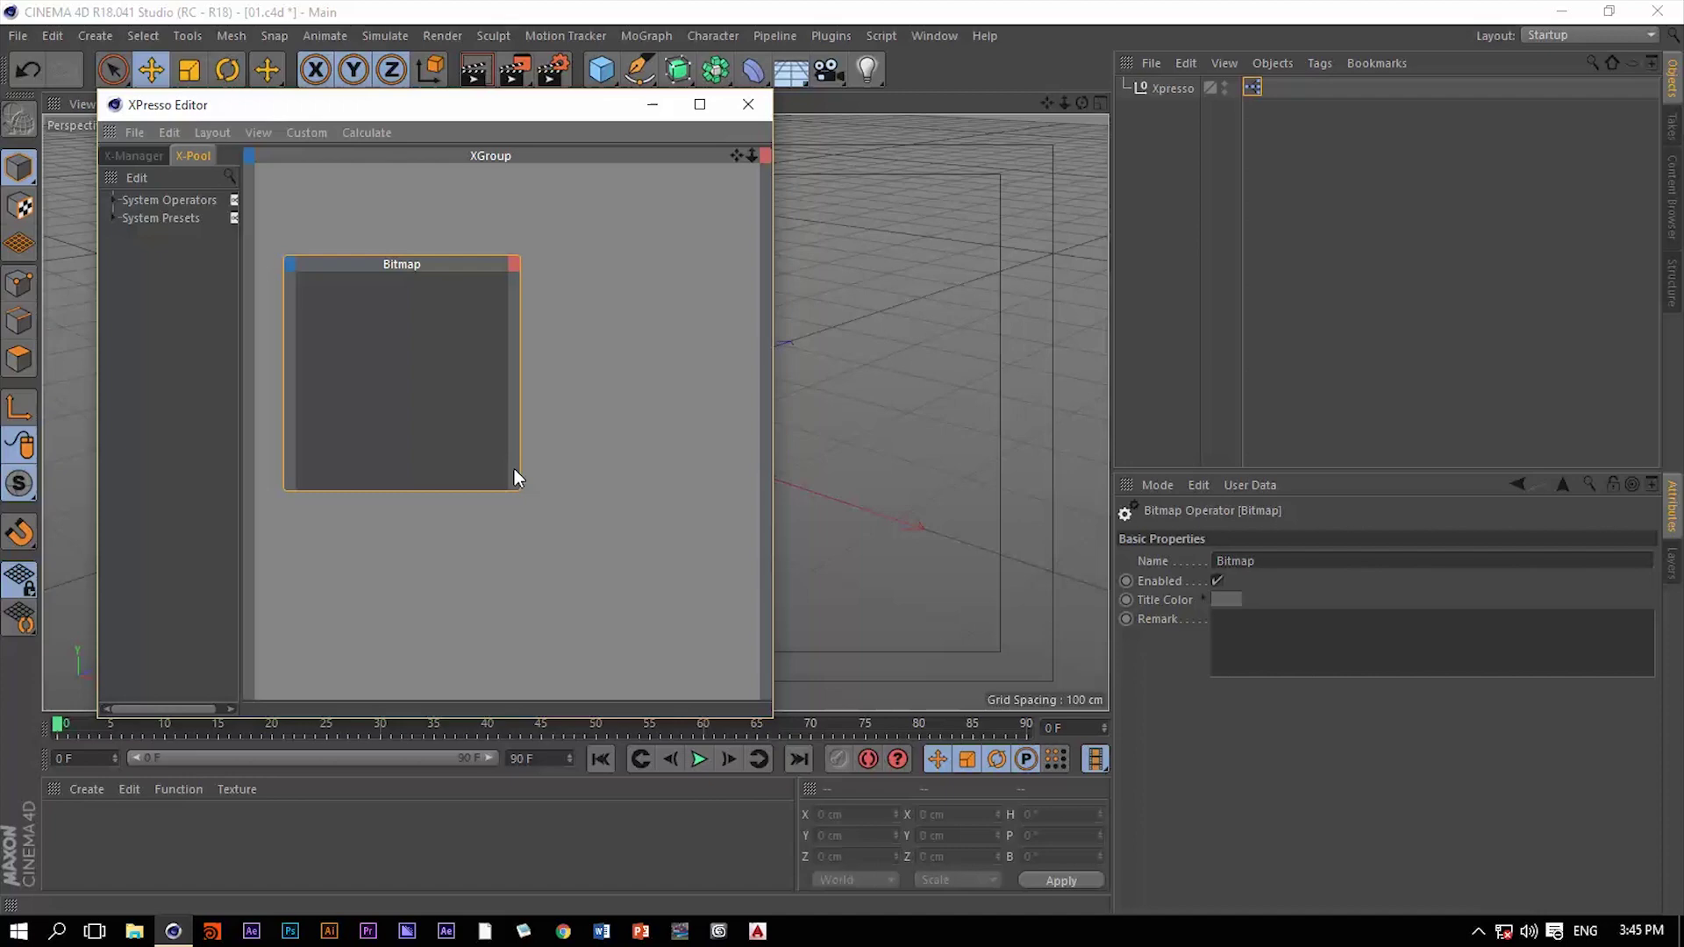
pyautogui.moveTo(431, 265); pyautogui.dragTo(395, 264)
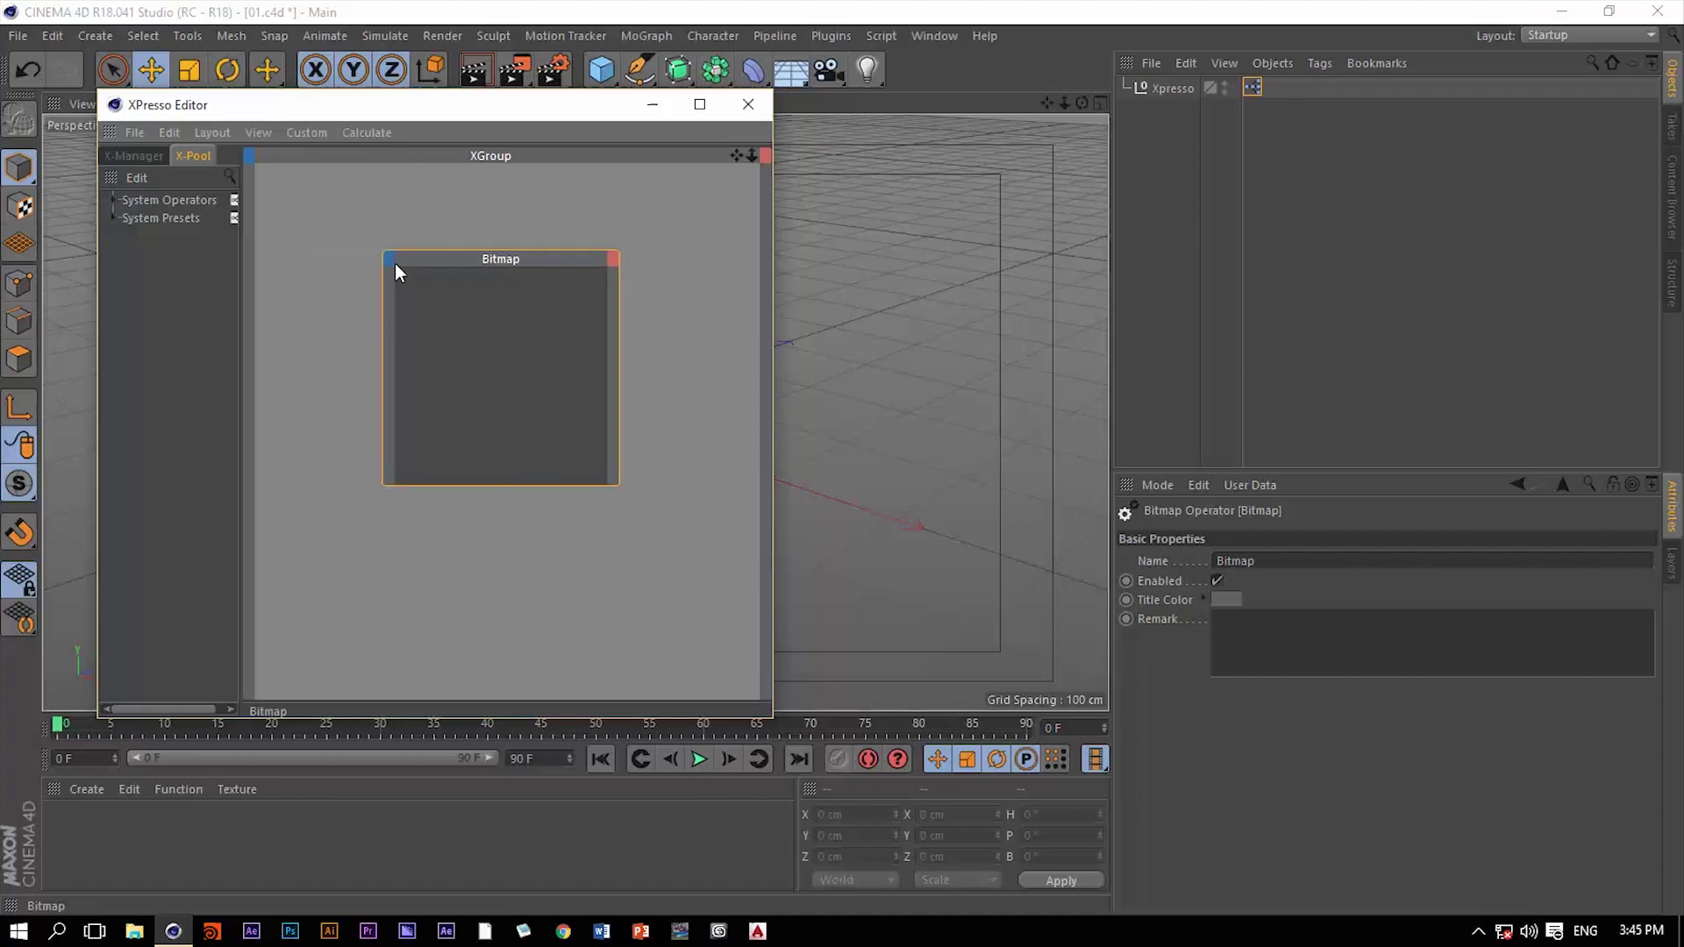
# - Add Filename, X and Y input ports to the Bitmap node
pyautogui.click(389, 261)
pyautogui.click(417, 274)
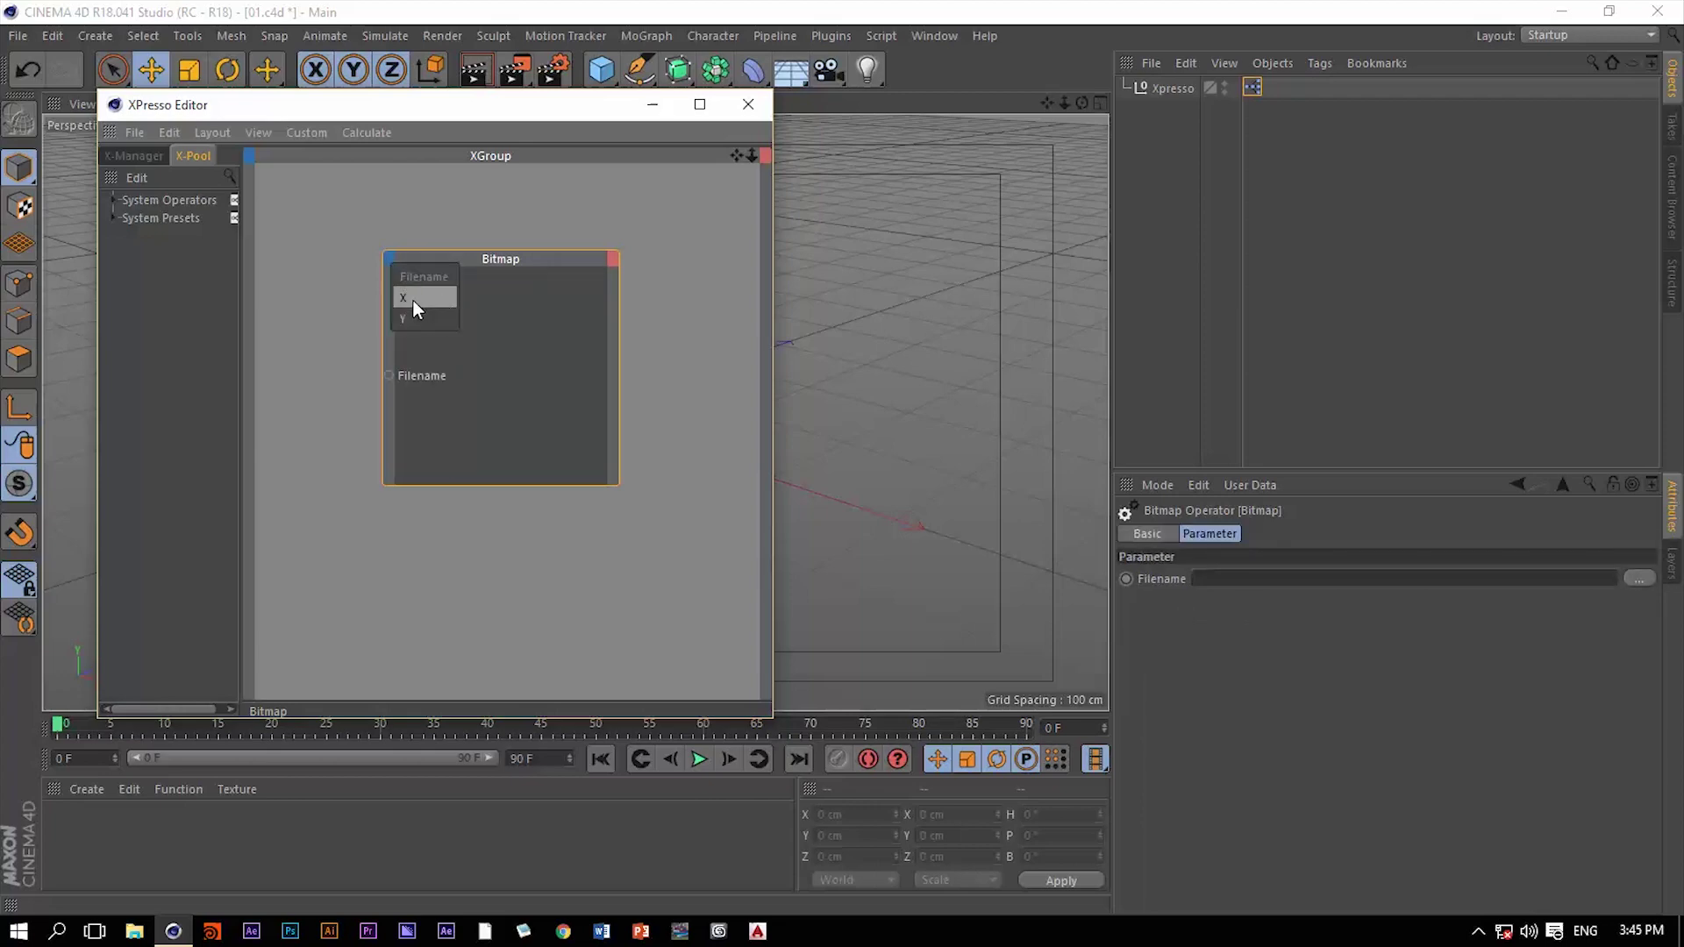
pyautogui.click(413, 298)
pyautogui.click(390, 261)
pyautogui.click(414, 317)
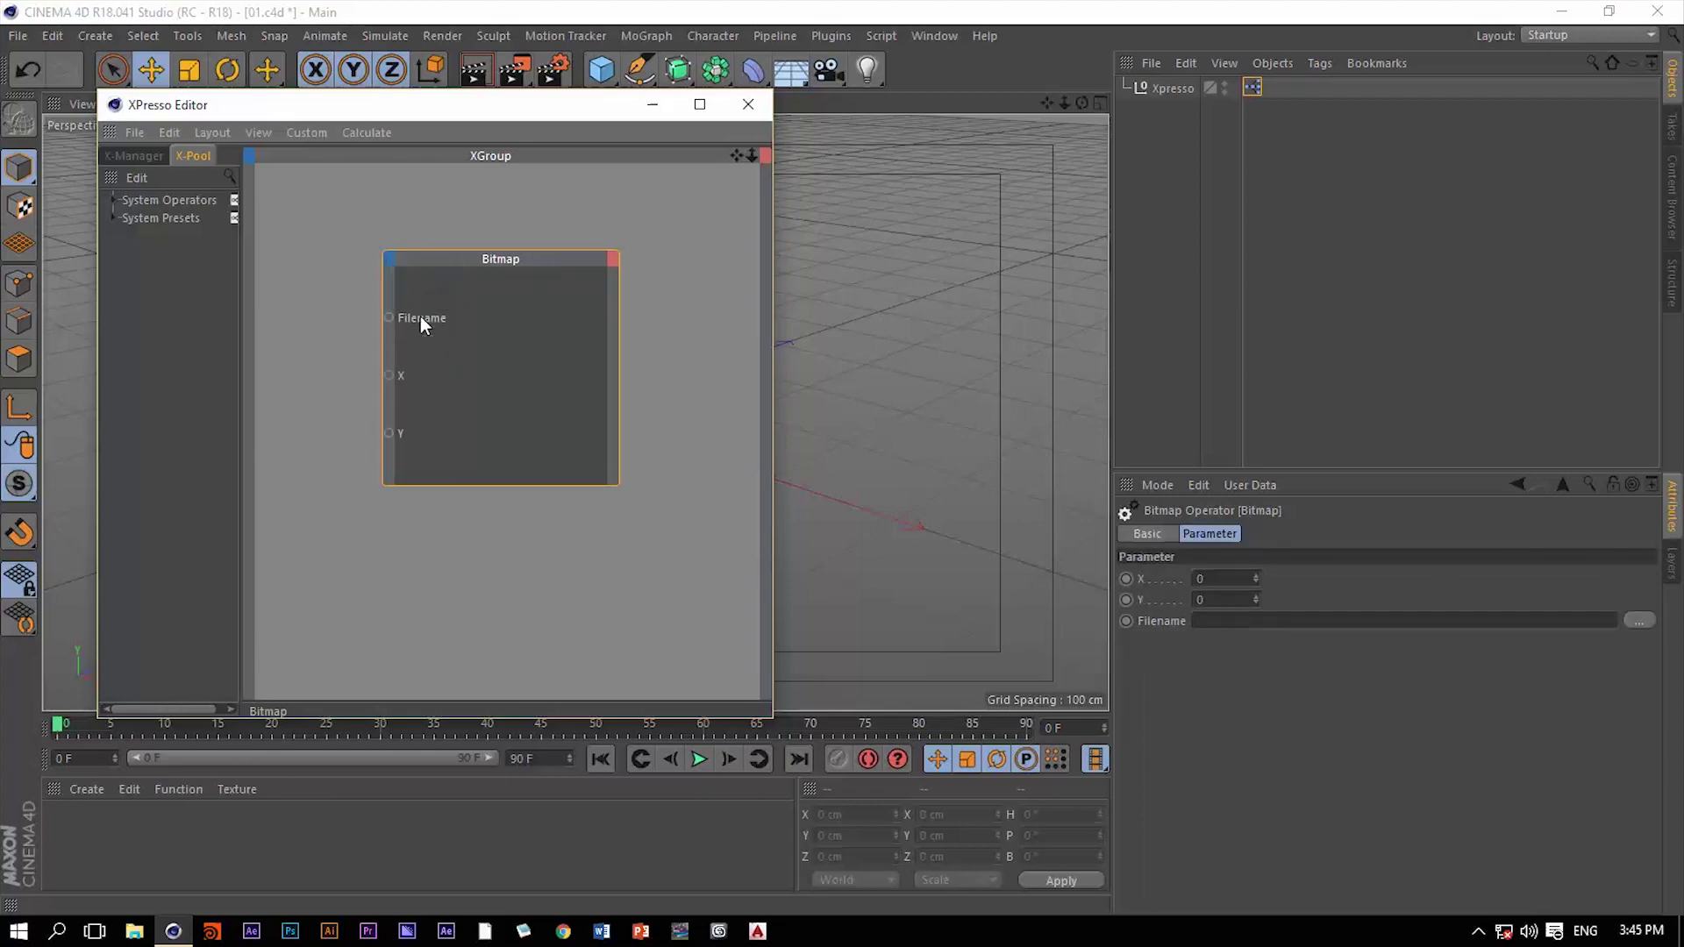
# - Add Color, Height and Width output ports to the Bitmap node
pyautogui.click(613, 258)
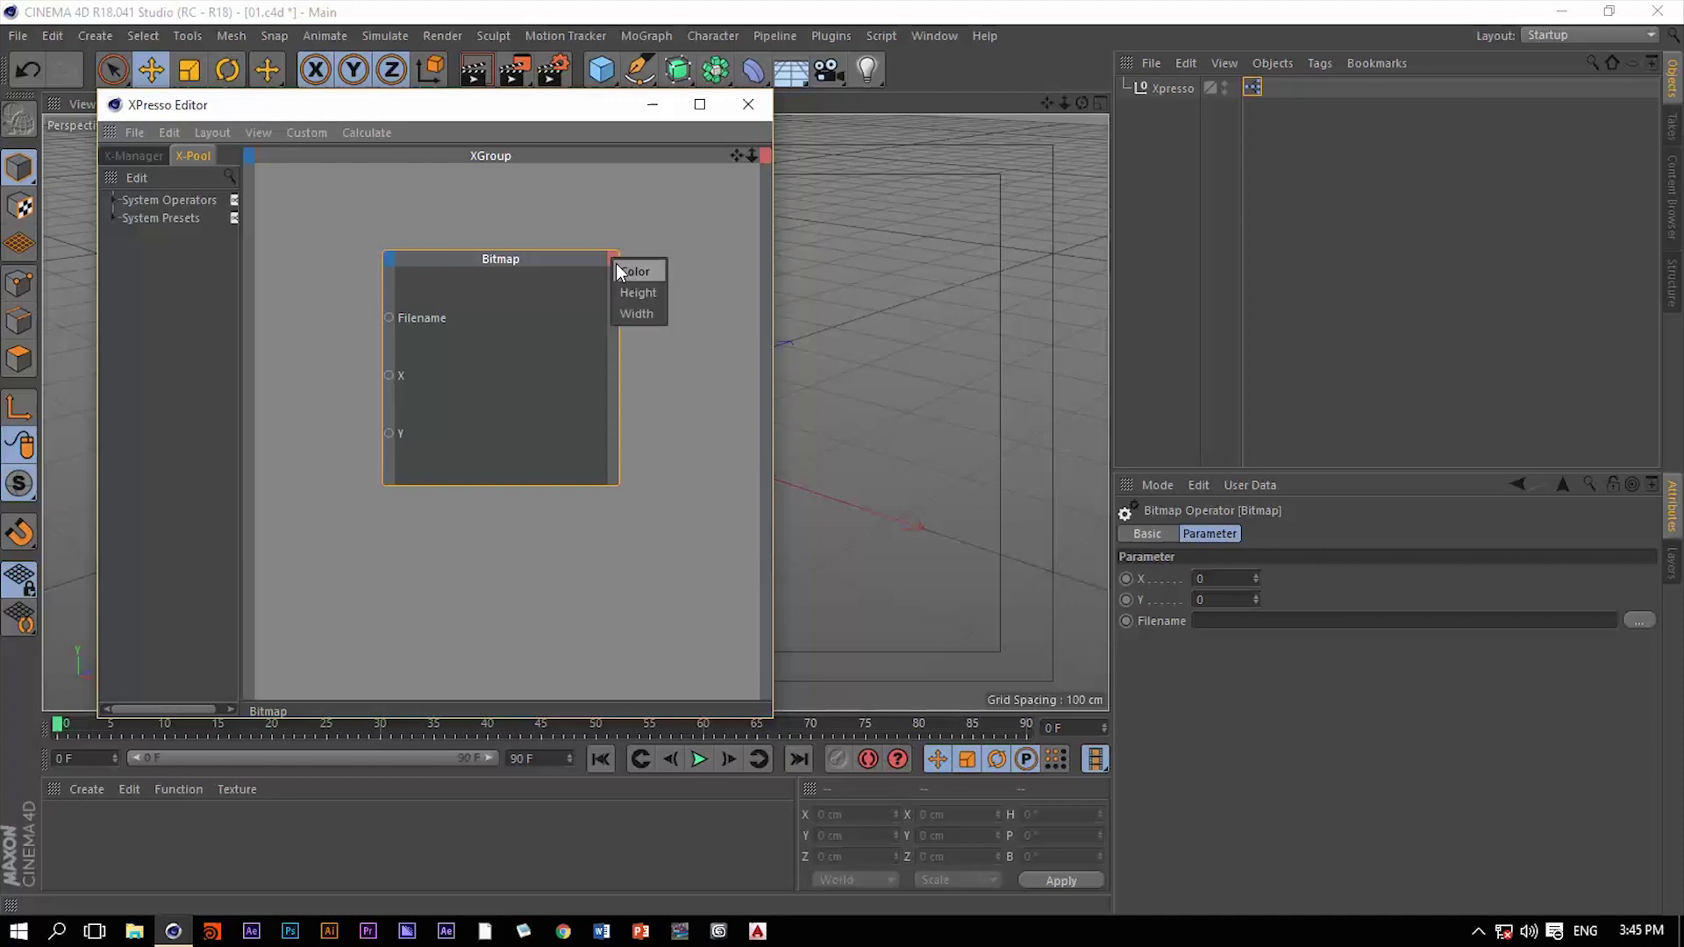
pyautogui.click(630, 271)
pyautogui.click(611, 259)
pyautogui.click(631, 294)
pyautogui.click(612, 258)
pyautogui.click(632, 318)
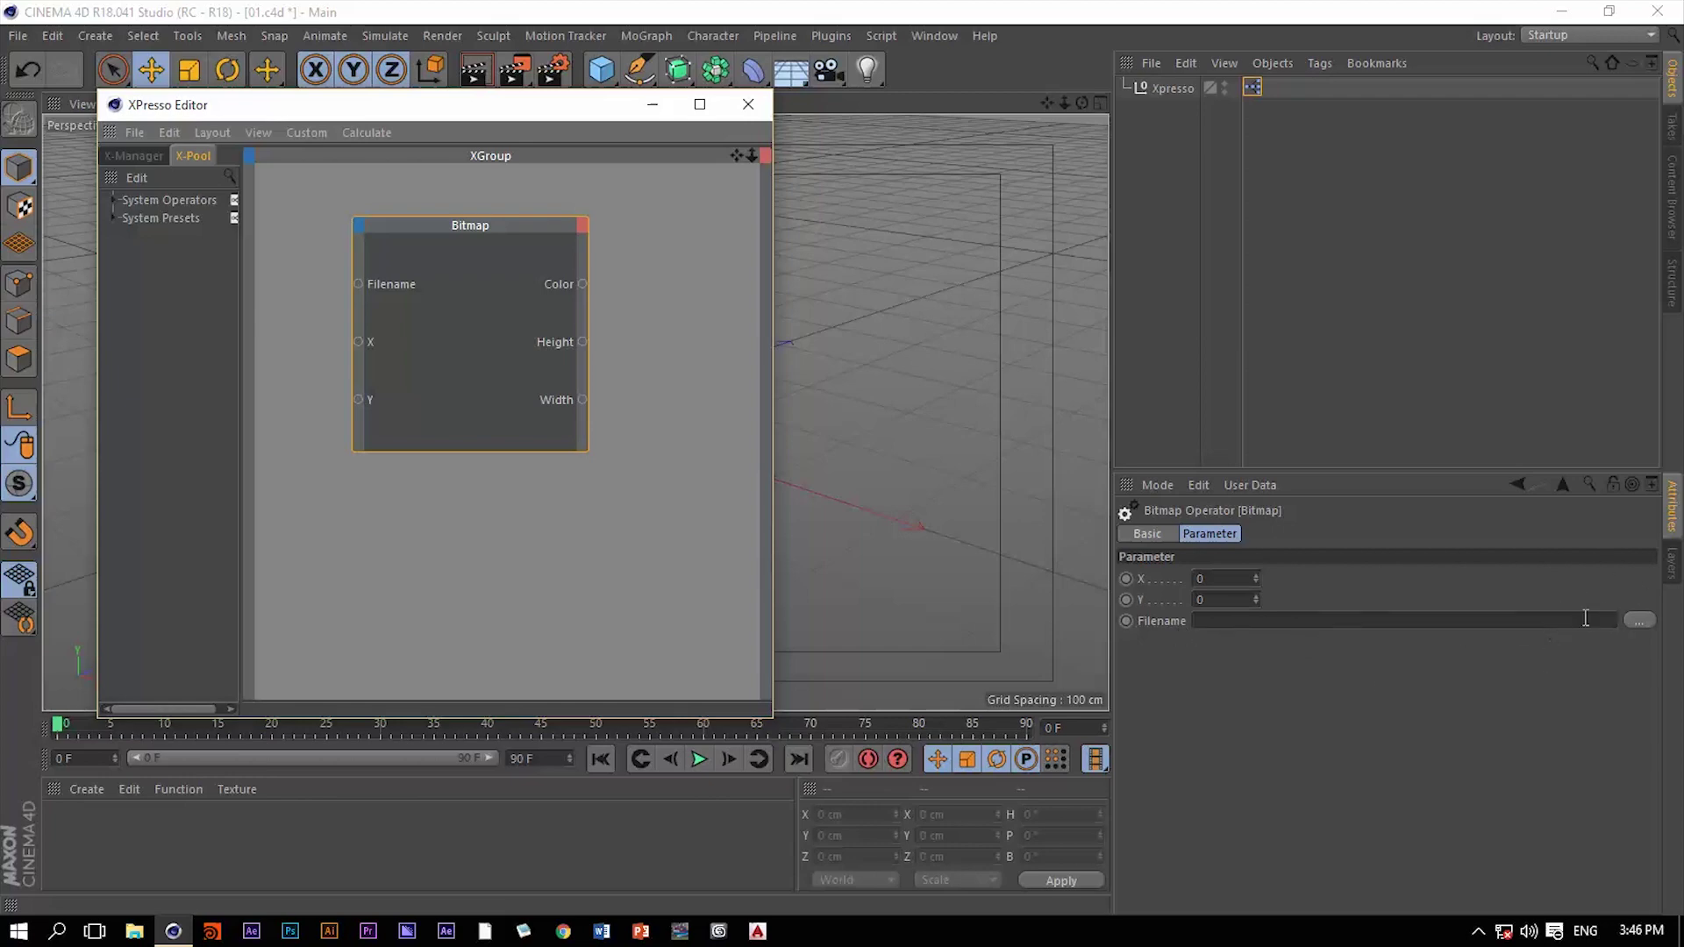
# - Load color_random.png as the Bitmap node's Filename and nudge the node slightly left
pyautogui.click(1641, 621)
pyautogui.doubleClick(255, 189)
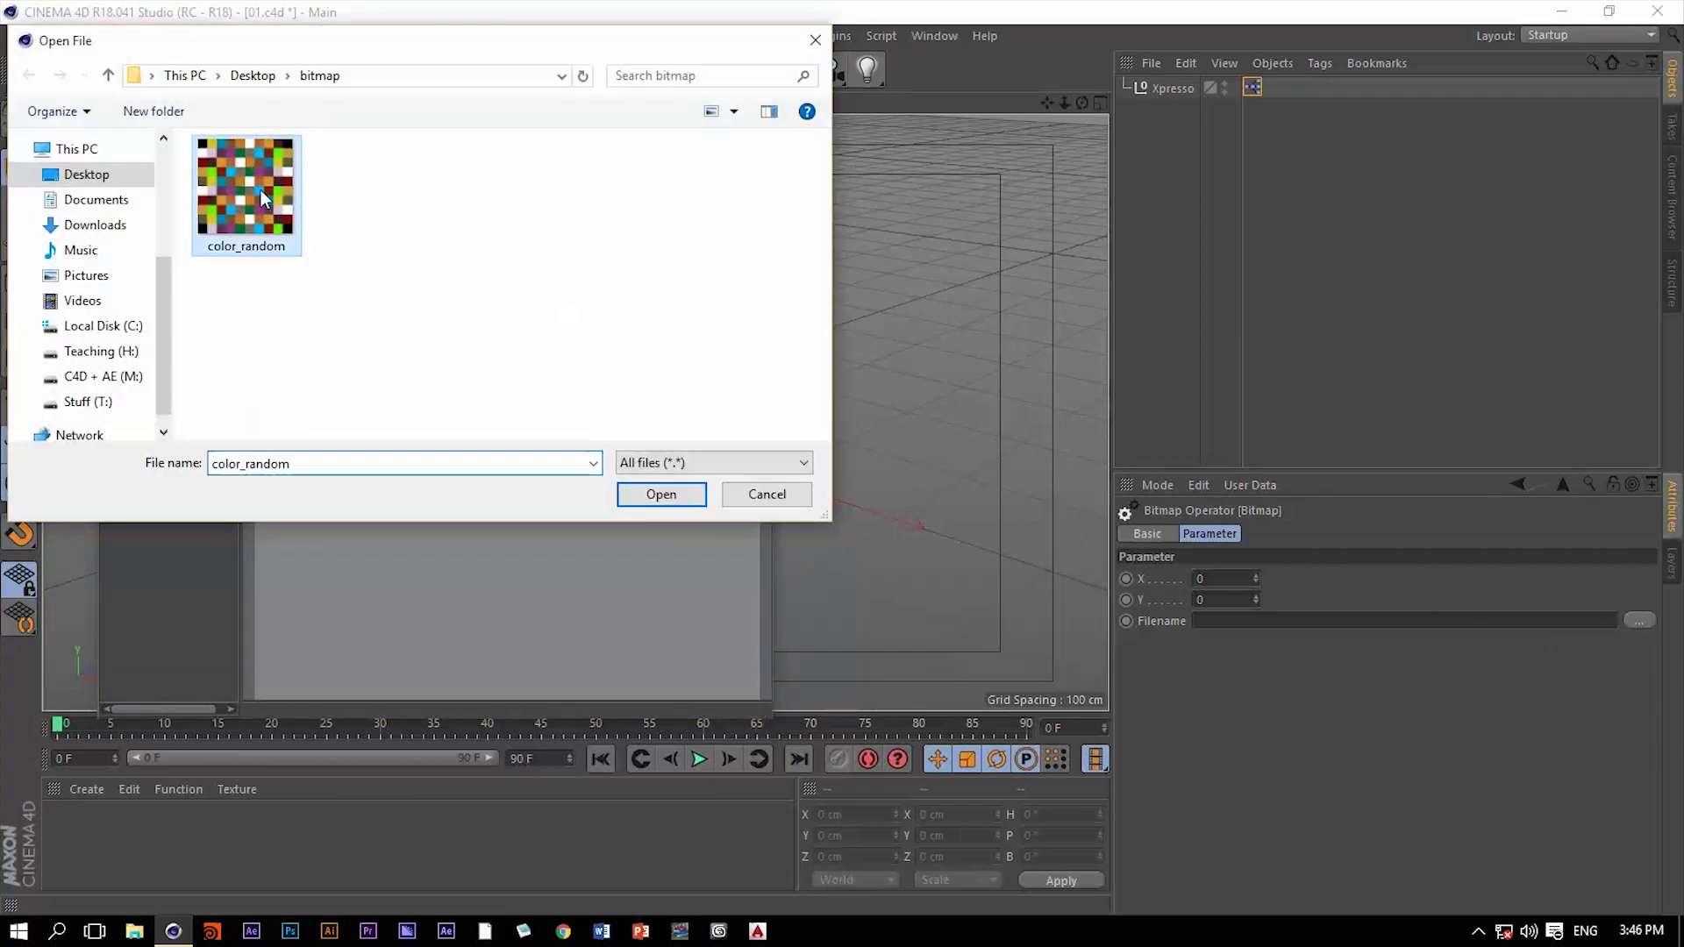
pyautogui.click(863, 544)
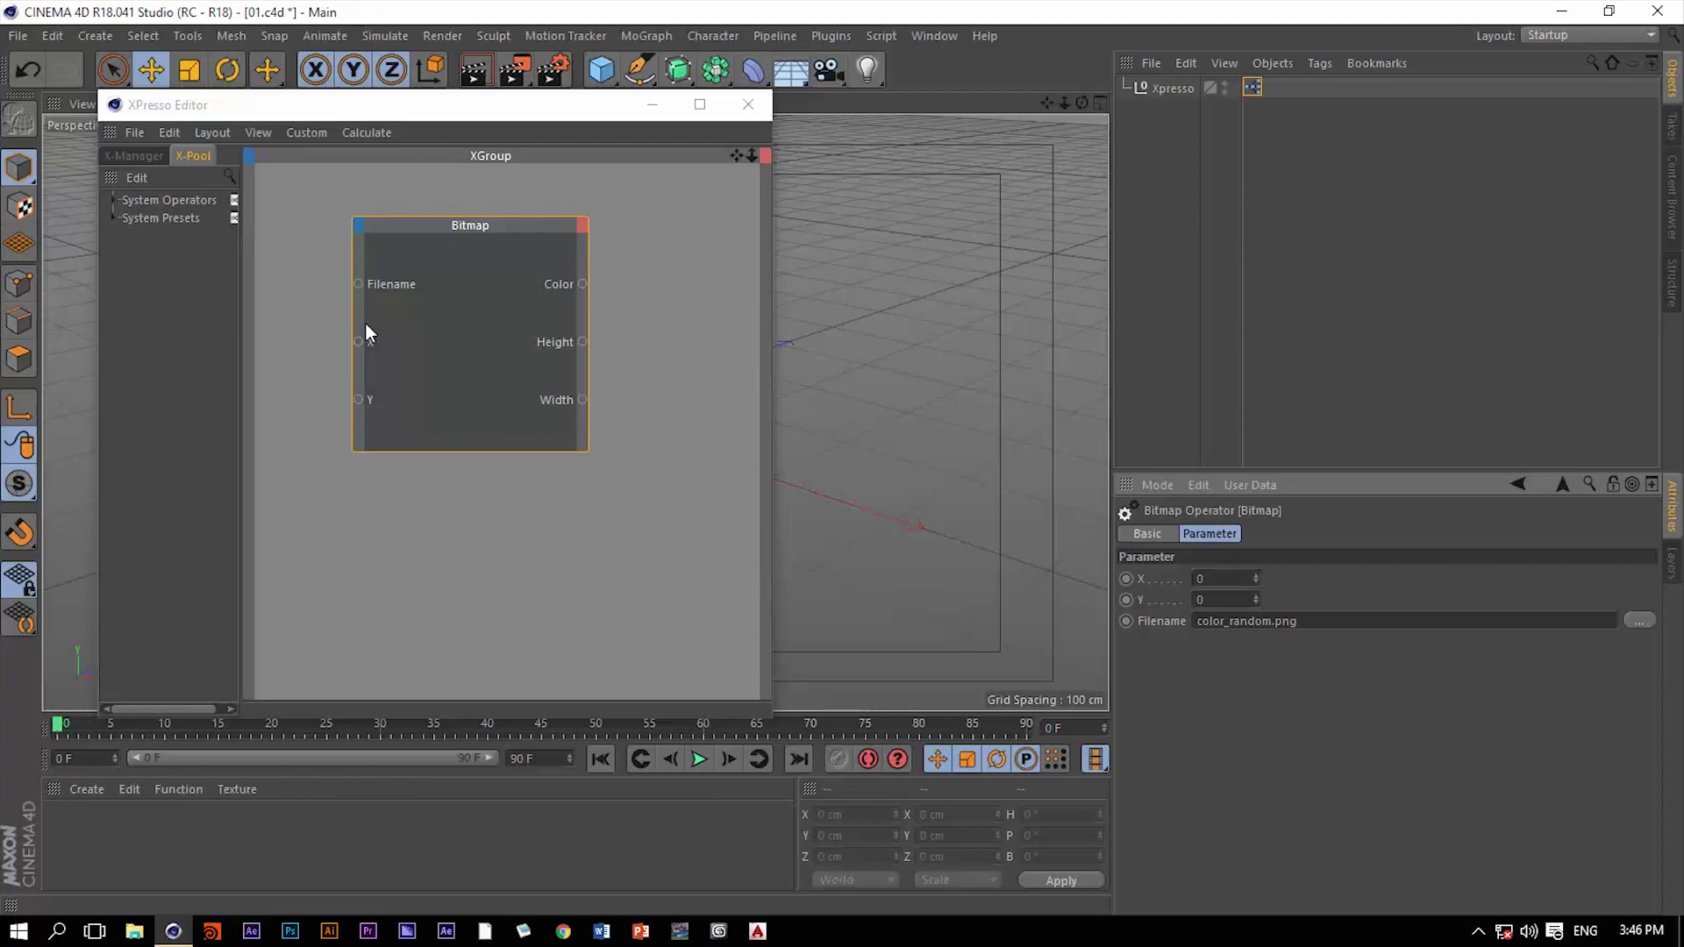
pyautogui.moveTo(366, 324); pyautogui.dragTo(333, 319)
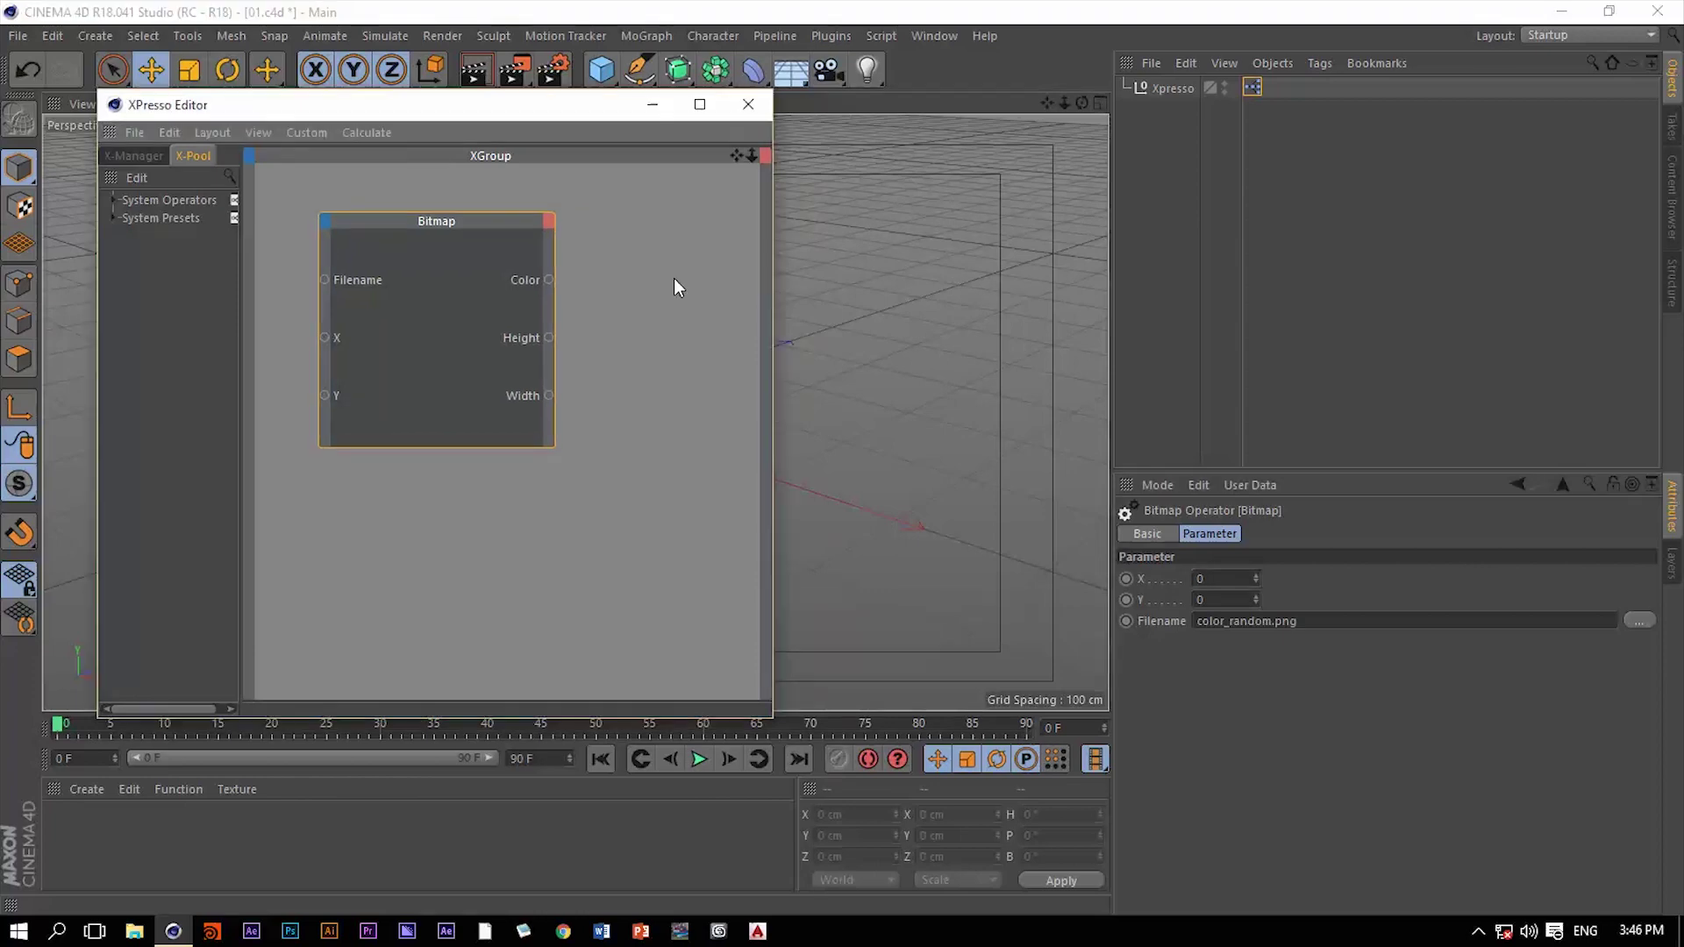
pyautogui.rightClick(624, 247)
# - Add a Vector-type Result node fed by Bitmap's Color output, and create a material named Mat
pyautogui.moveTo(675, 260)
pyautogui.moveTo(781, 260)
pyautogui.moveTo(945, 261)
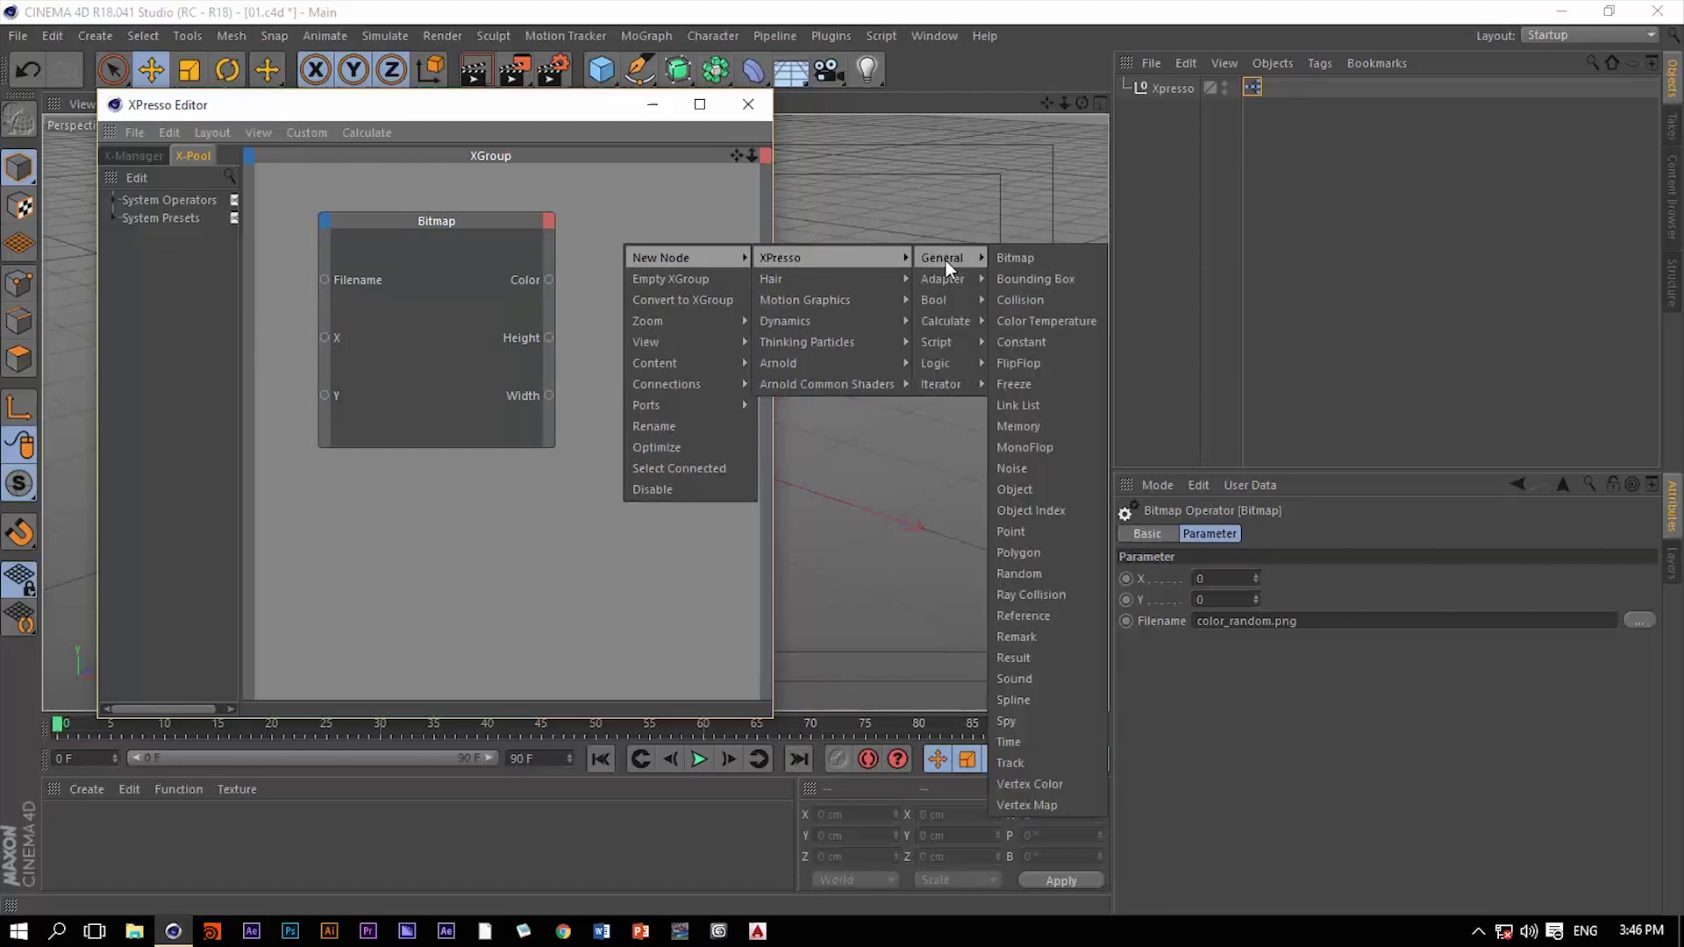
pyautogui.click(1041, 655)
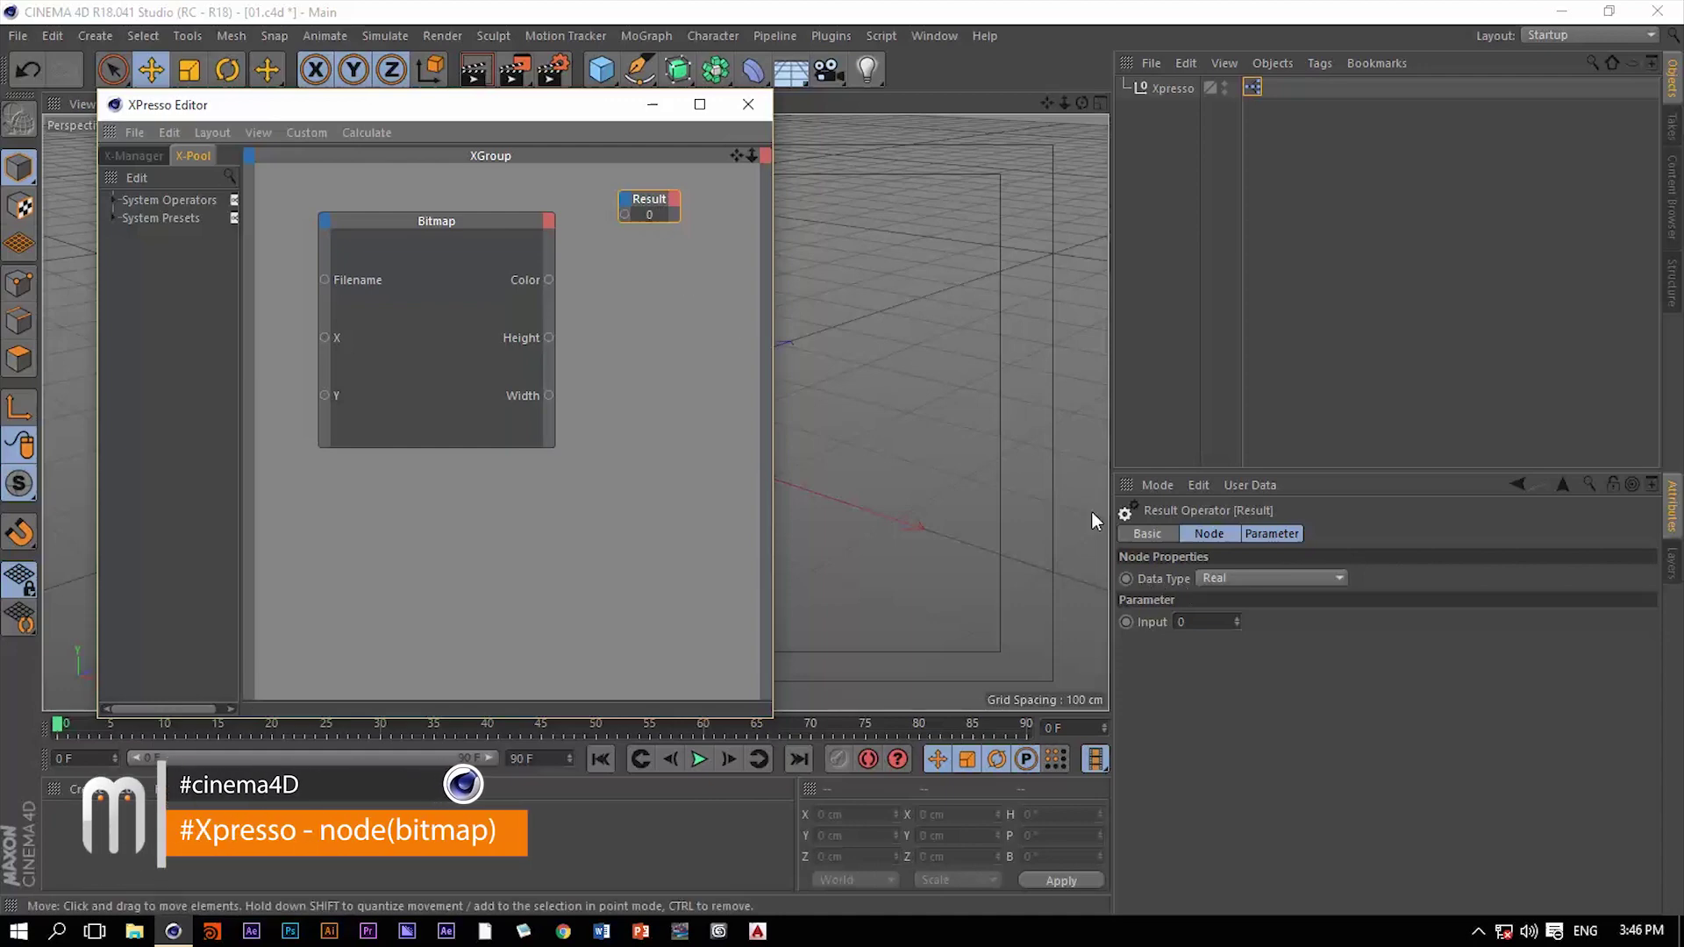
pyautogui.click(1229, 578)
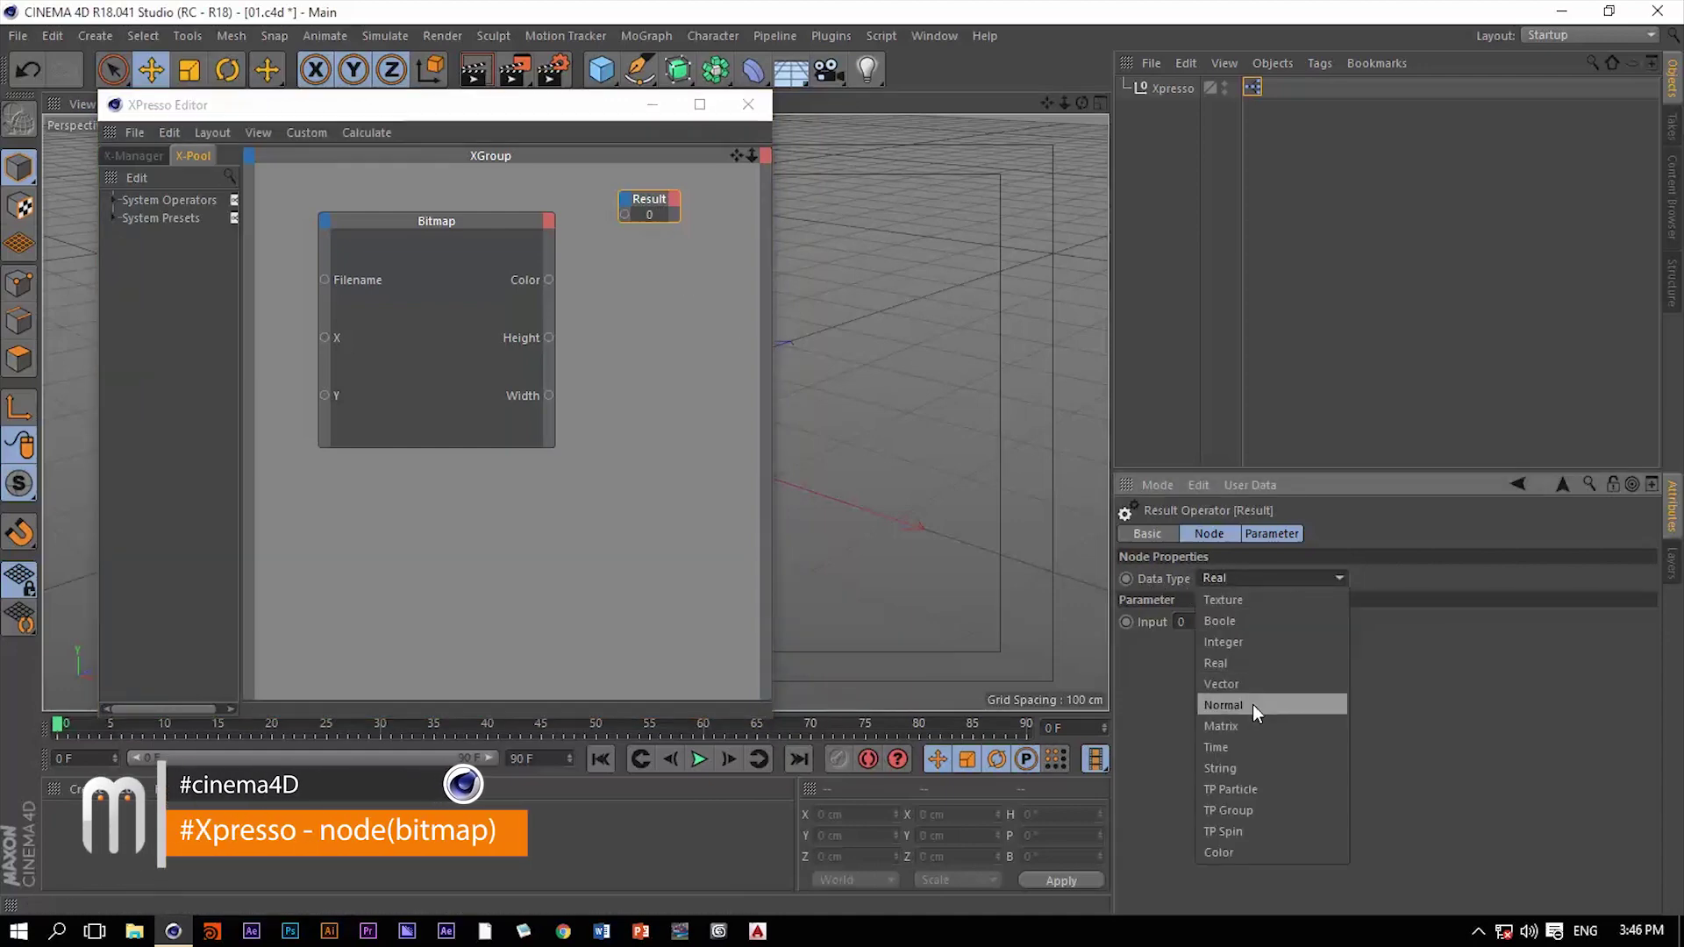
pyautogui.click(1240, 685)
pyautogui.moveTo(680, 218); pyautogui.dragTo(712, 241)
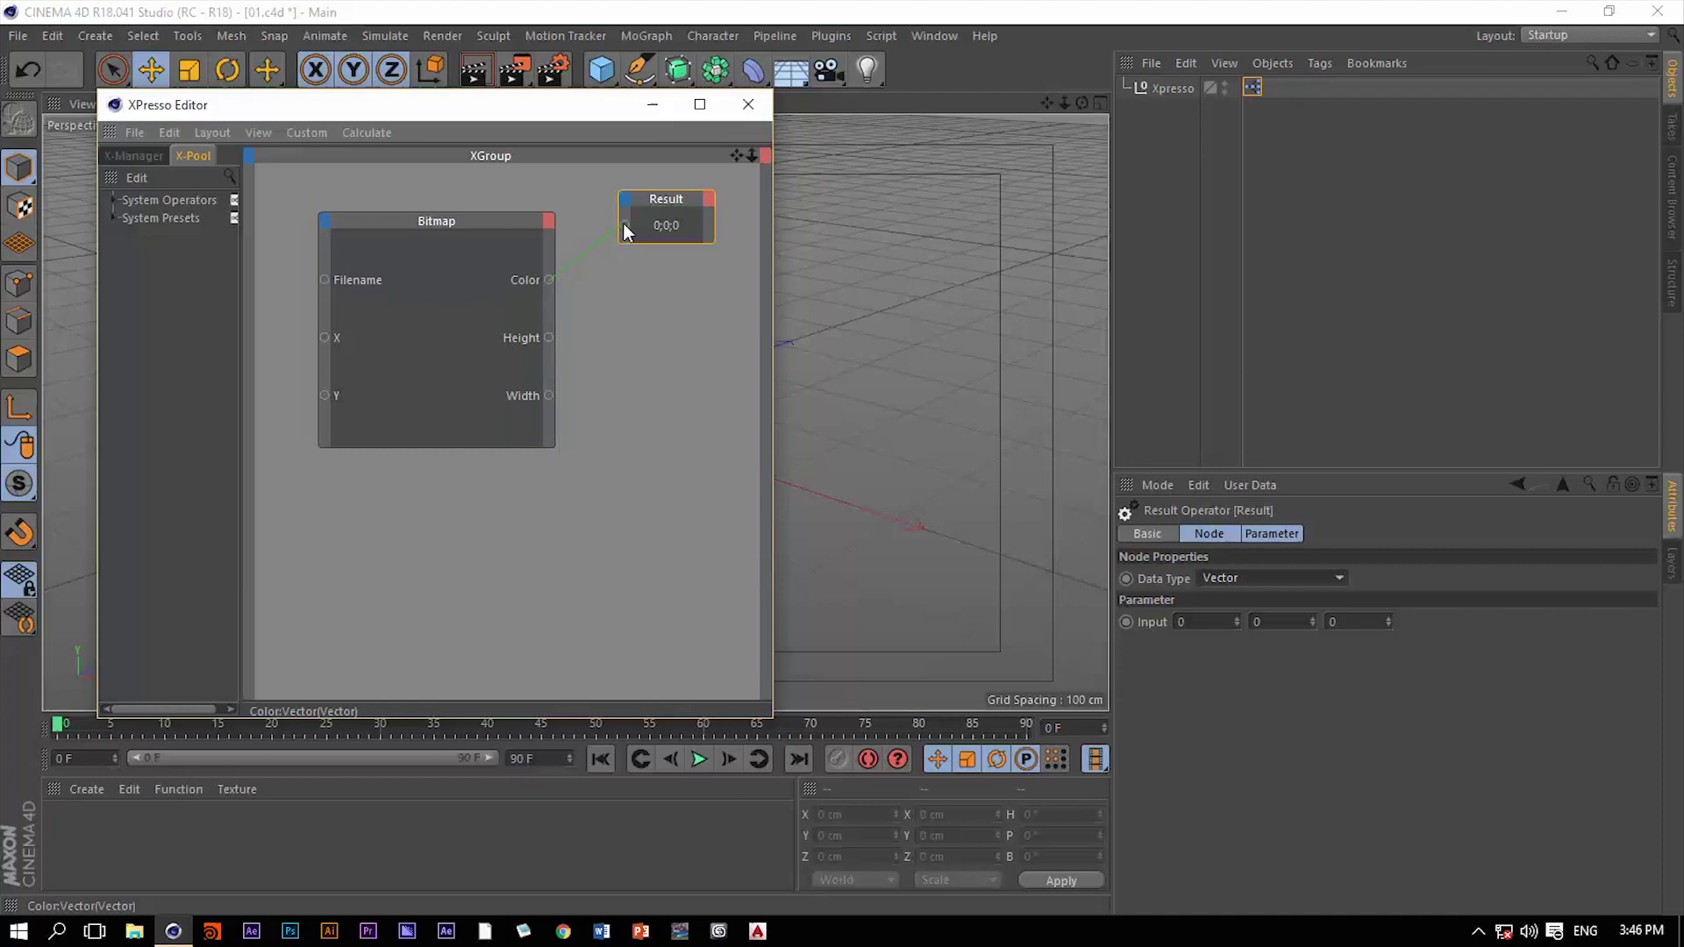
pyautogui.moveTo(624, 224); pyautogui.dragTo(625, 226)
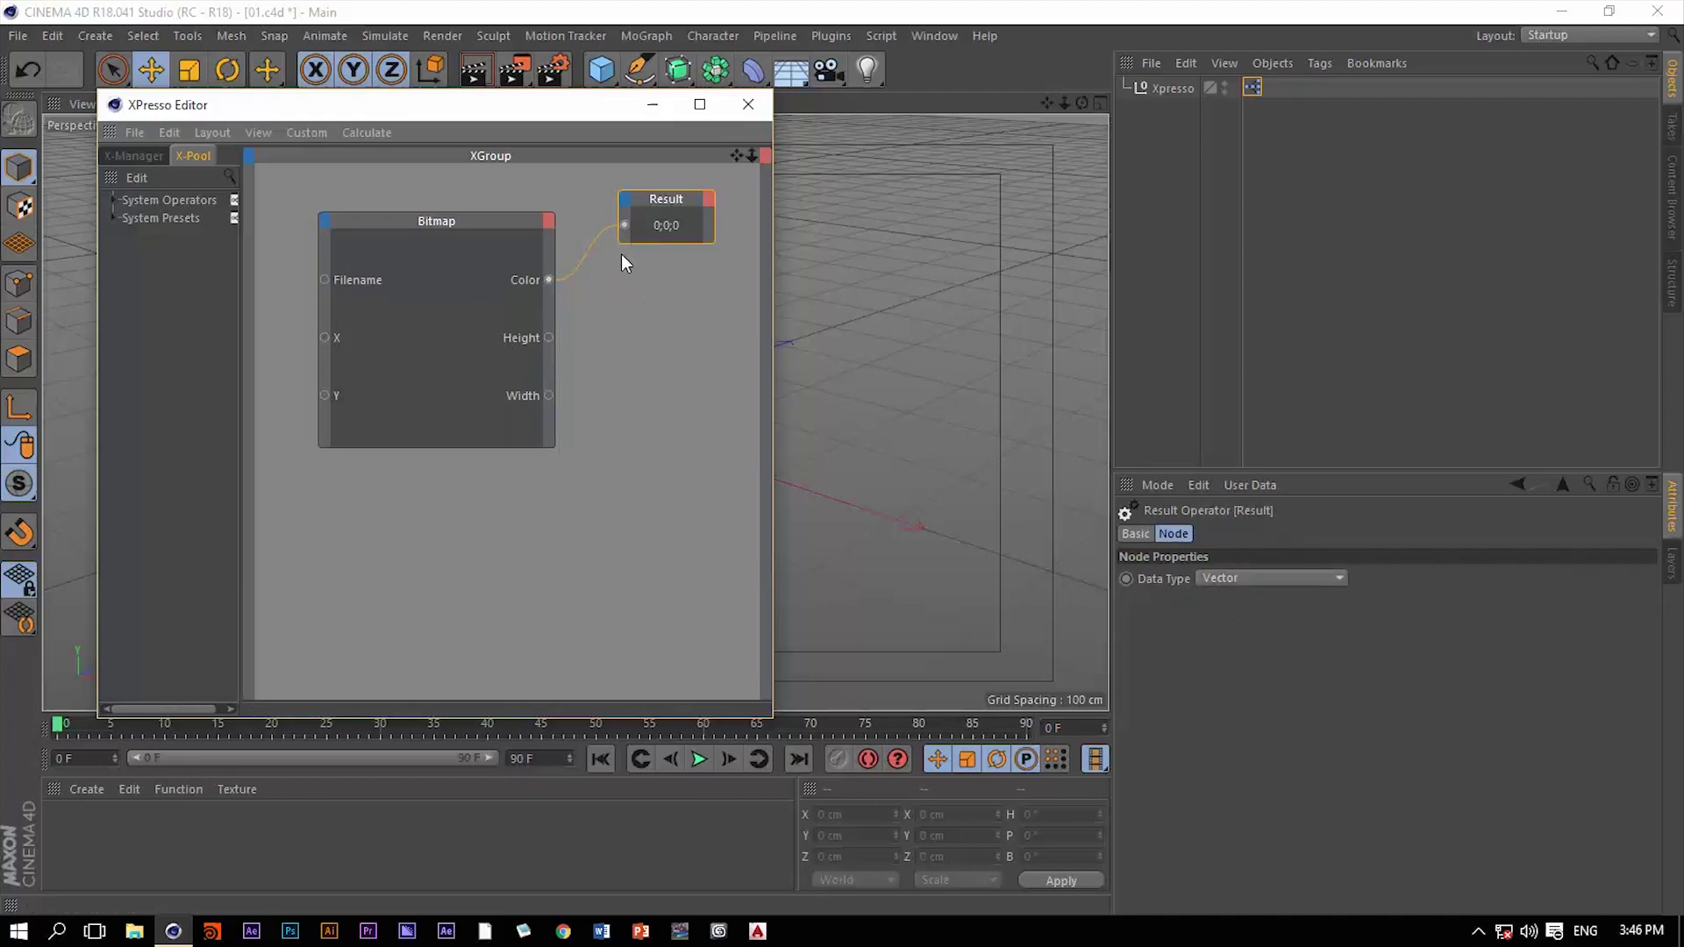
pyautogui.doubleClick(77, 835)
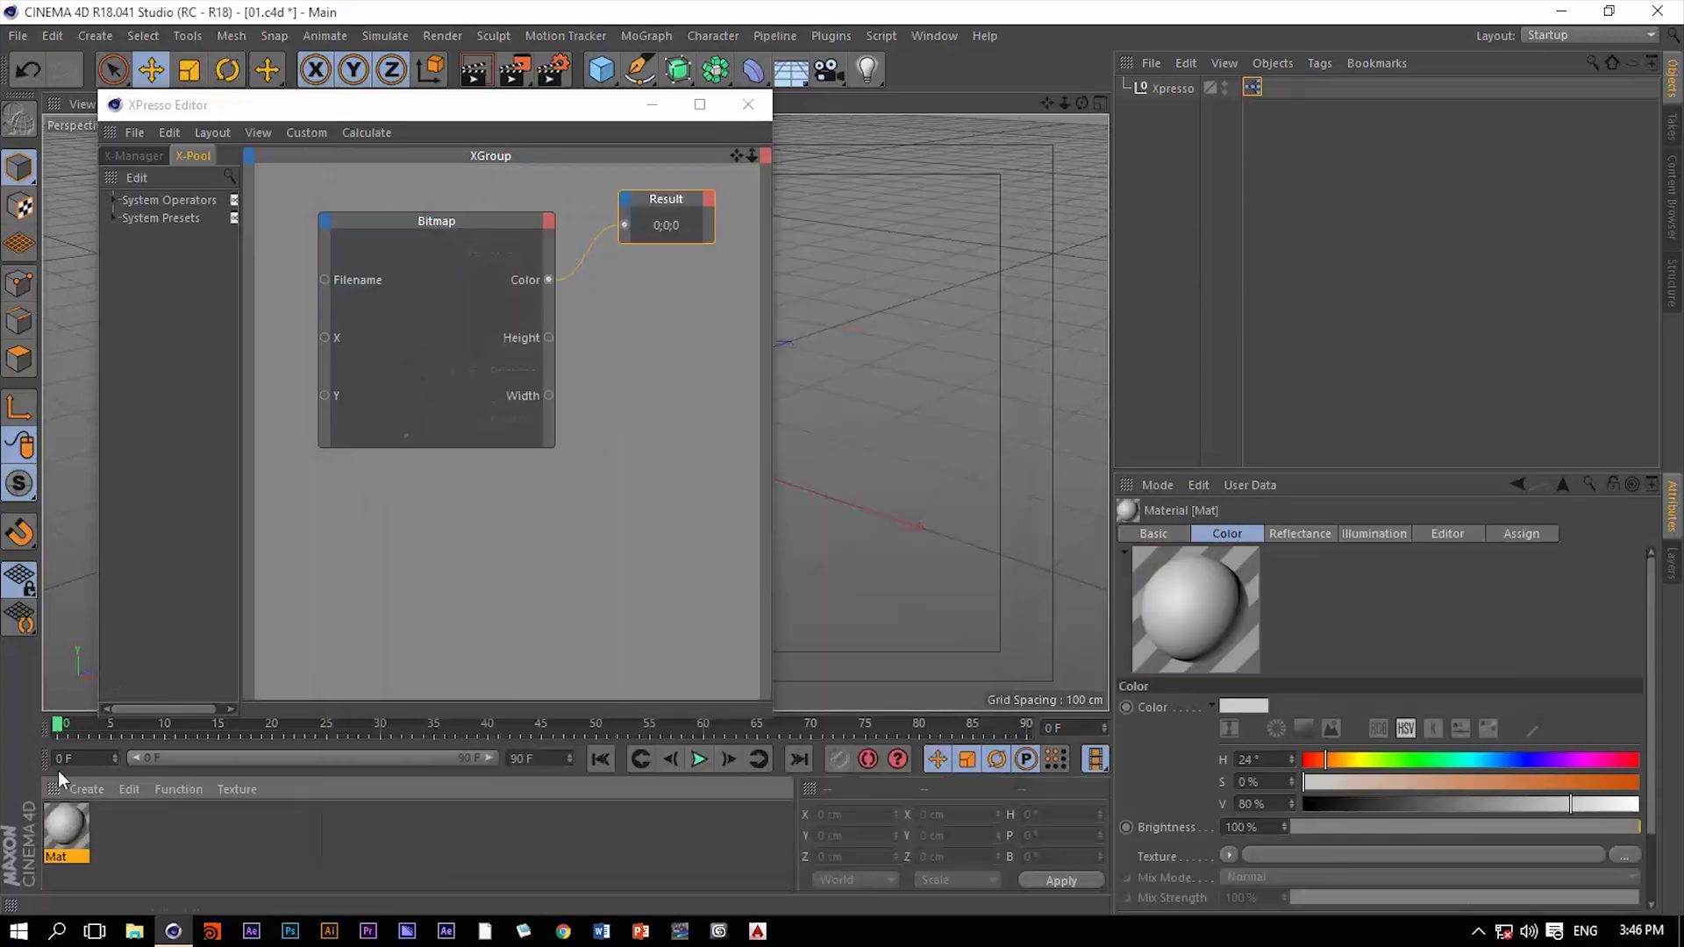
# - Drop Mat into the graph, give it a Color input, and wire Bitmap's Color output to it
pyautogui.moveTo(66, 827); pyautogui.dragTo(660, 270)
pyautogui.click(638, 271)
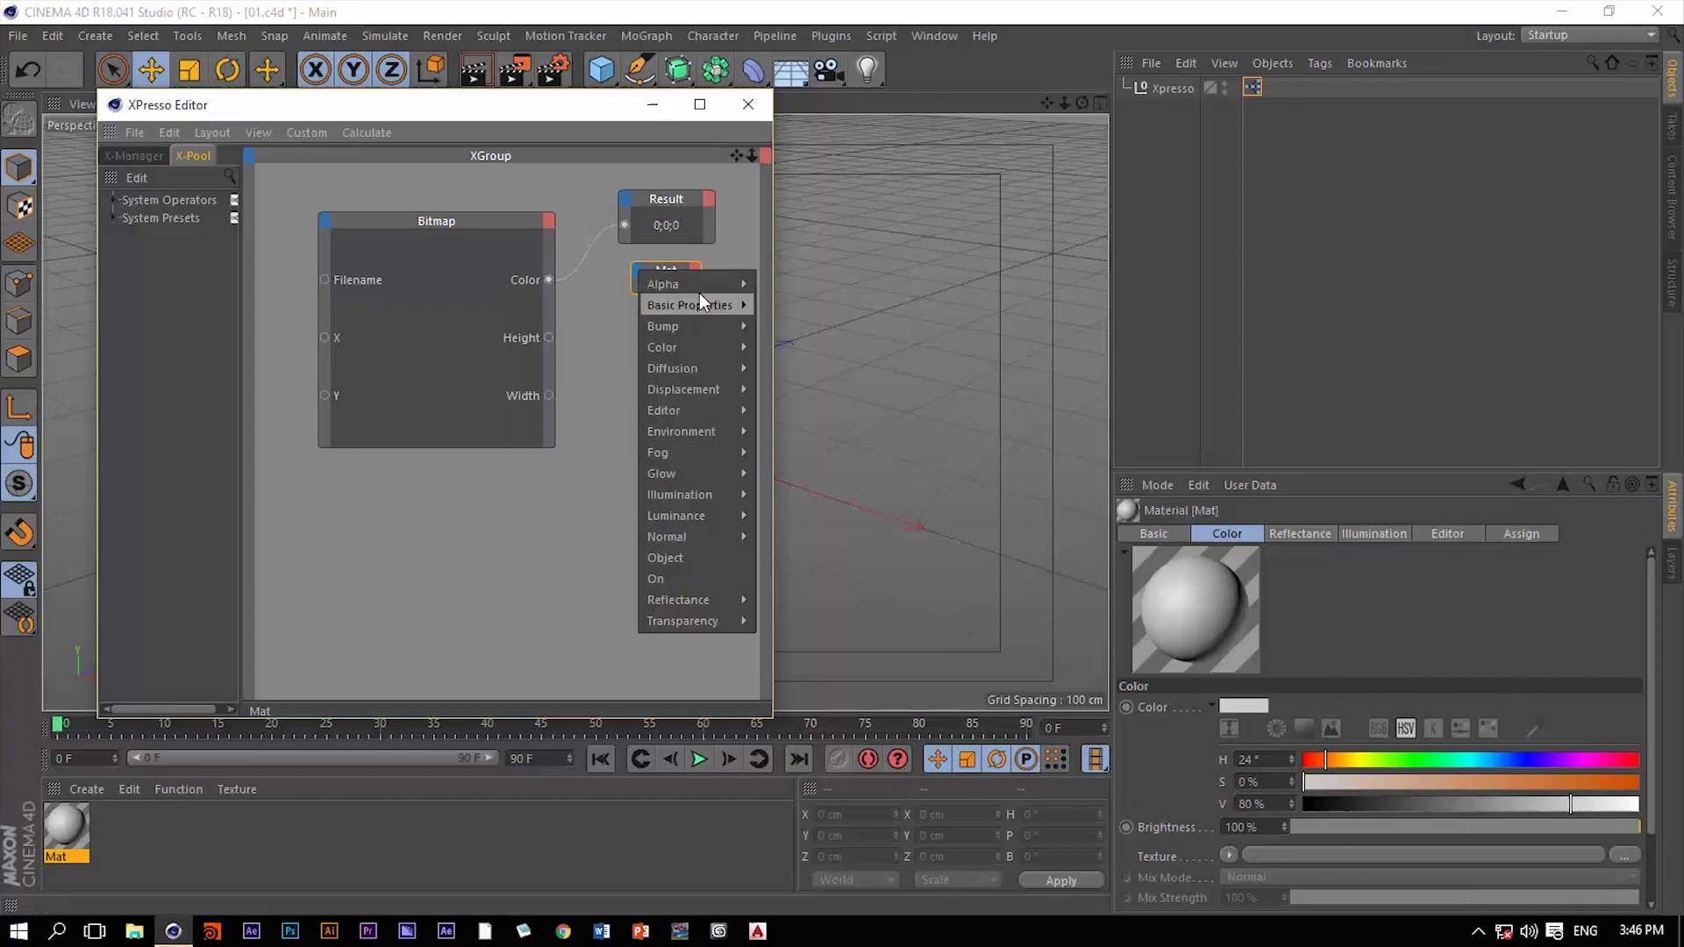
pyautogui.moveTo(682, 349)
pyautogui.moveTo(825, 368)
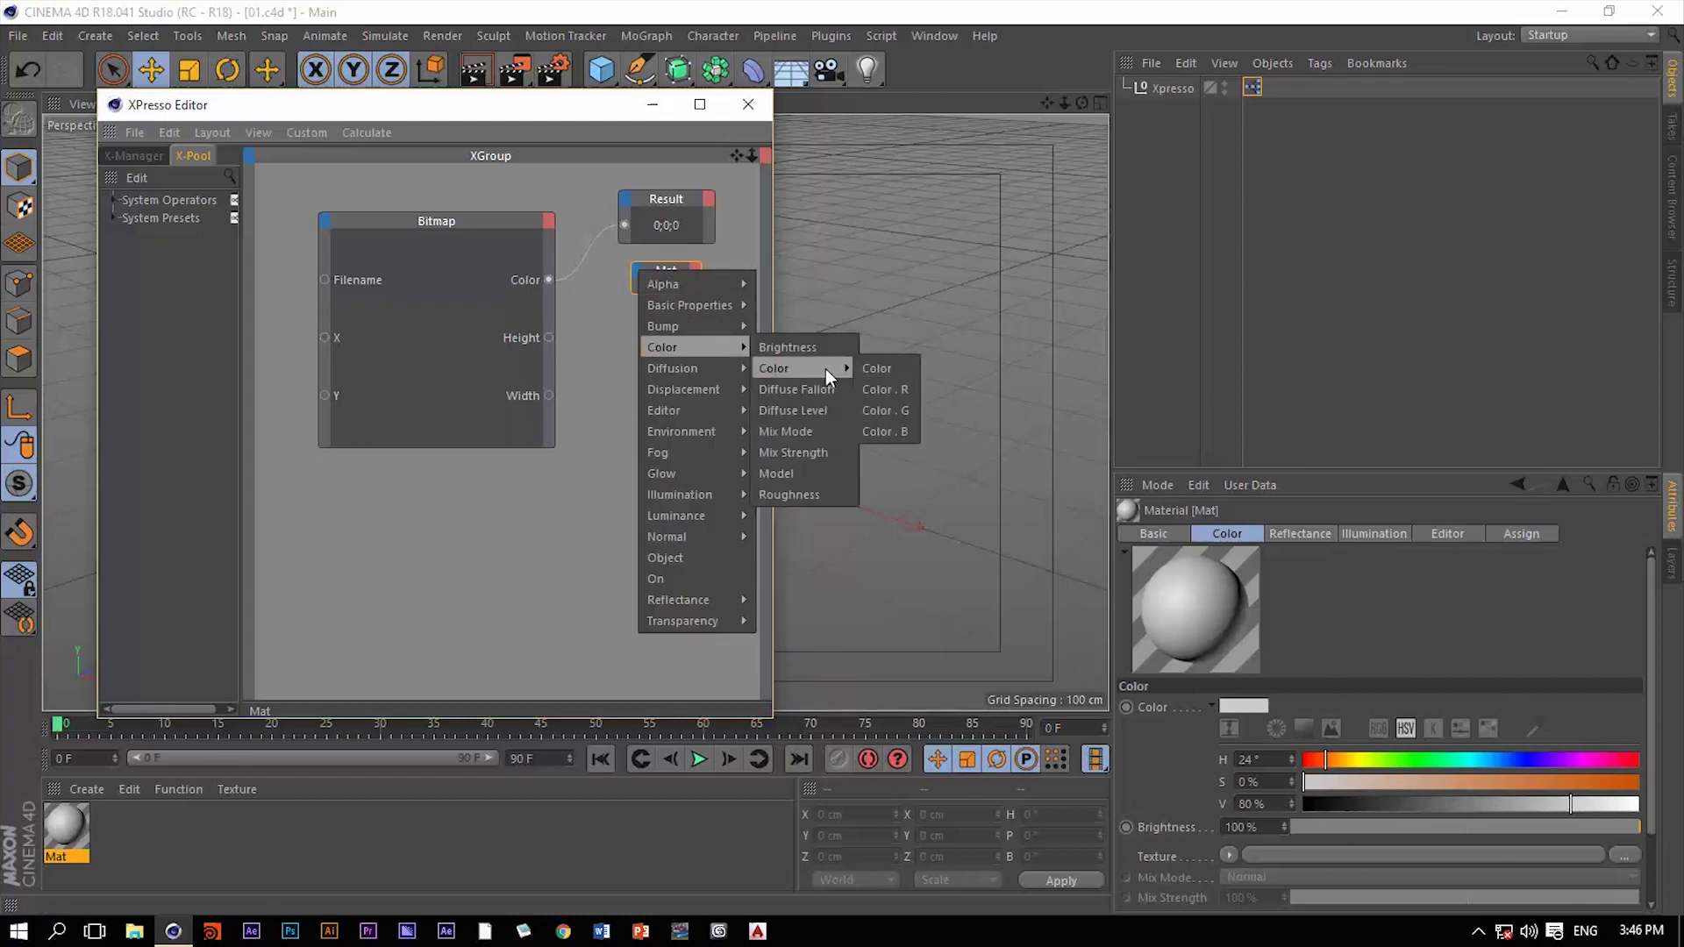
pyautogui.click(885, 366)
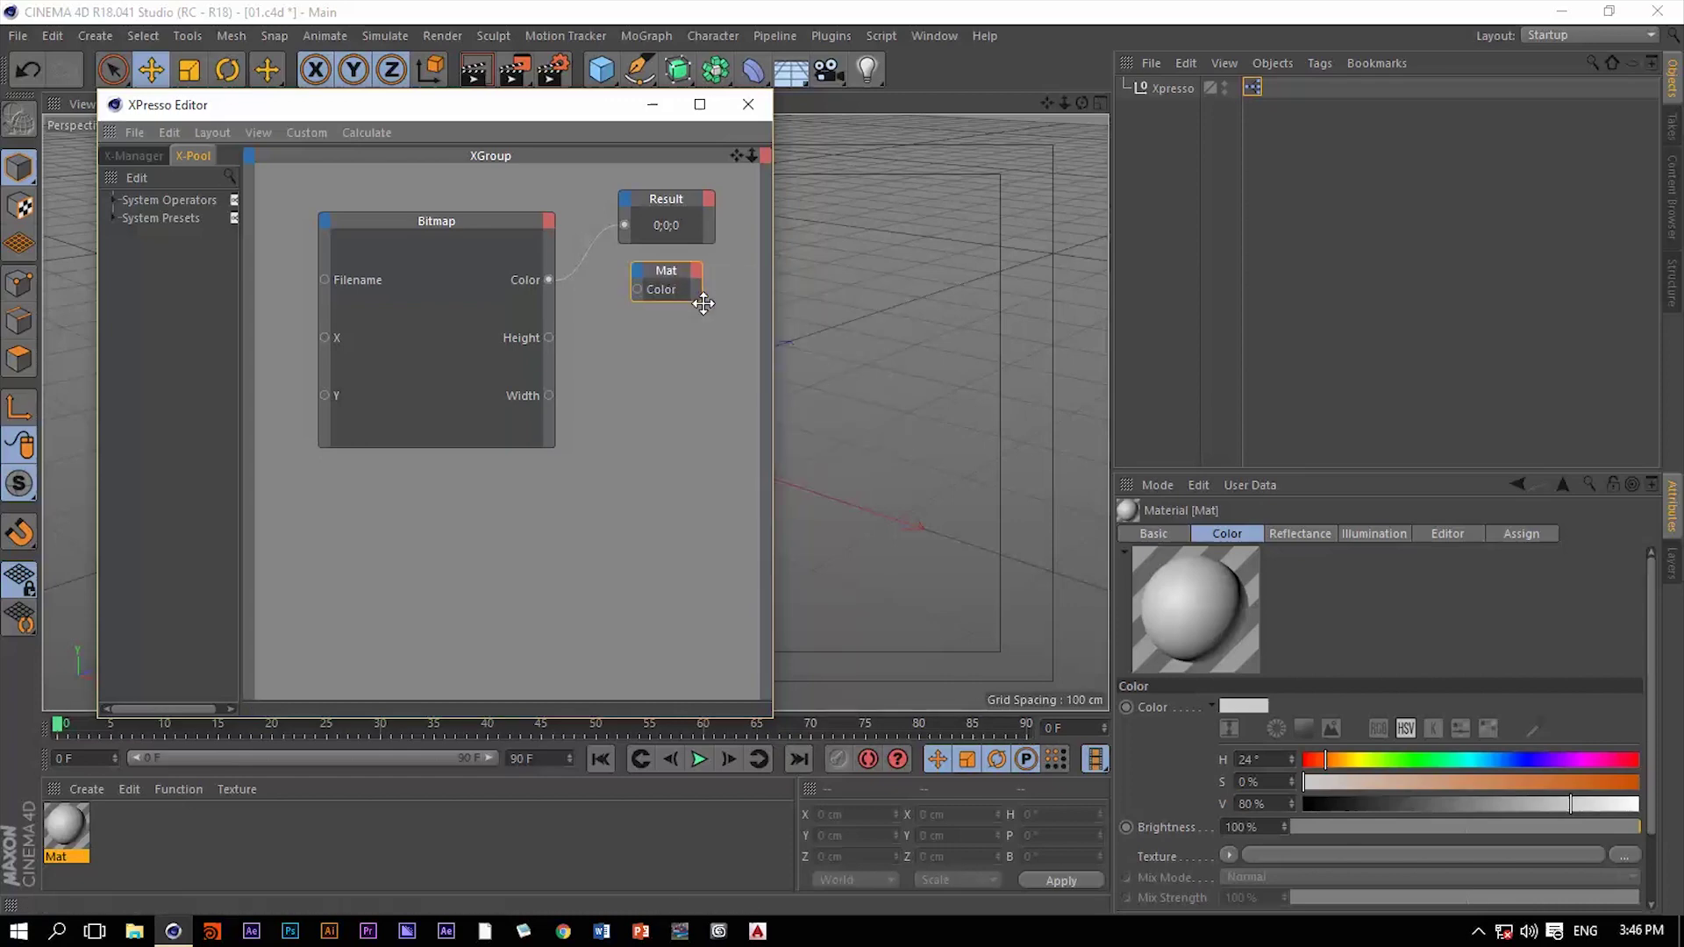
pyautogui.moveTo(704, 302); pyautogui.dragTo(712, 333)
pyautogui.moveTo(548, 280); pyautogui.dragTo(661, 265)
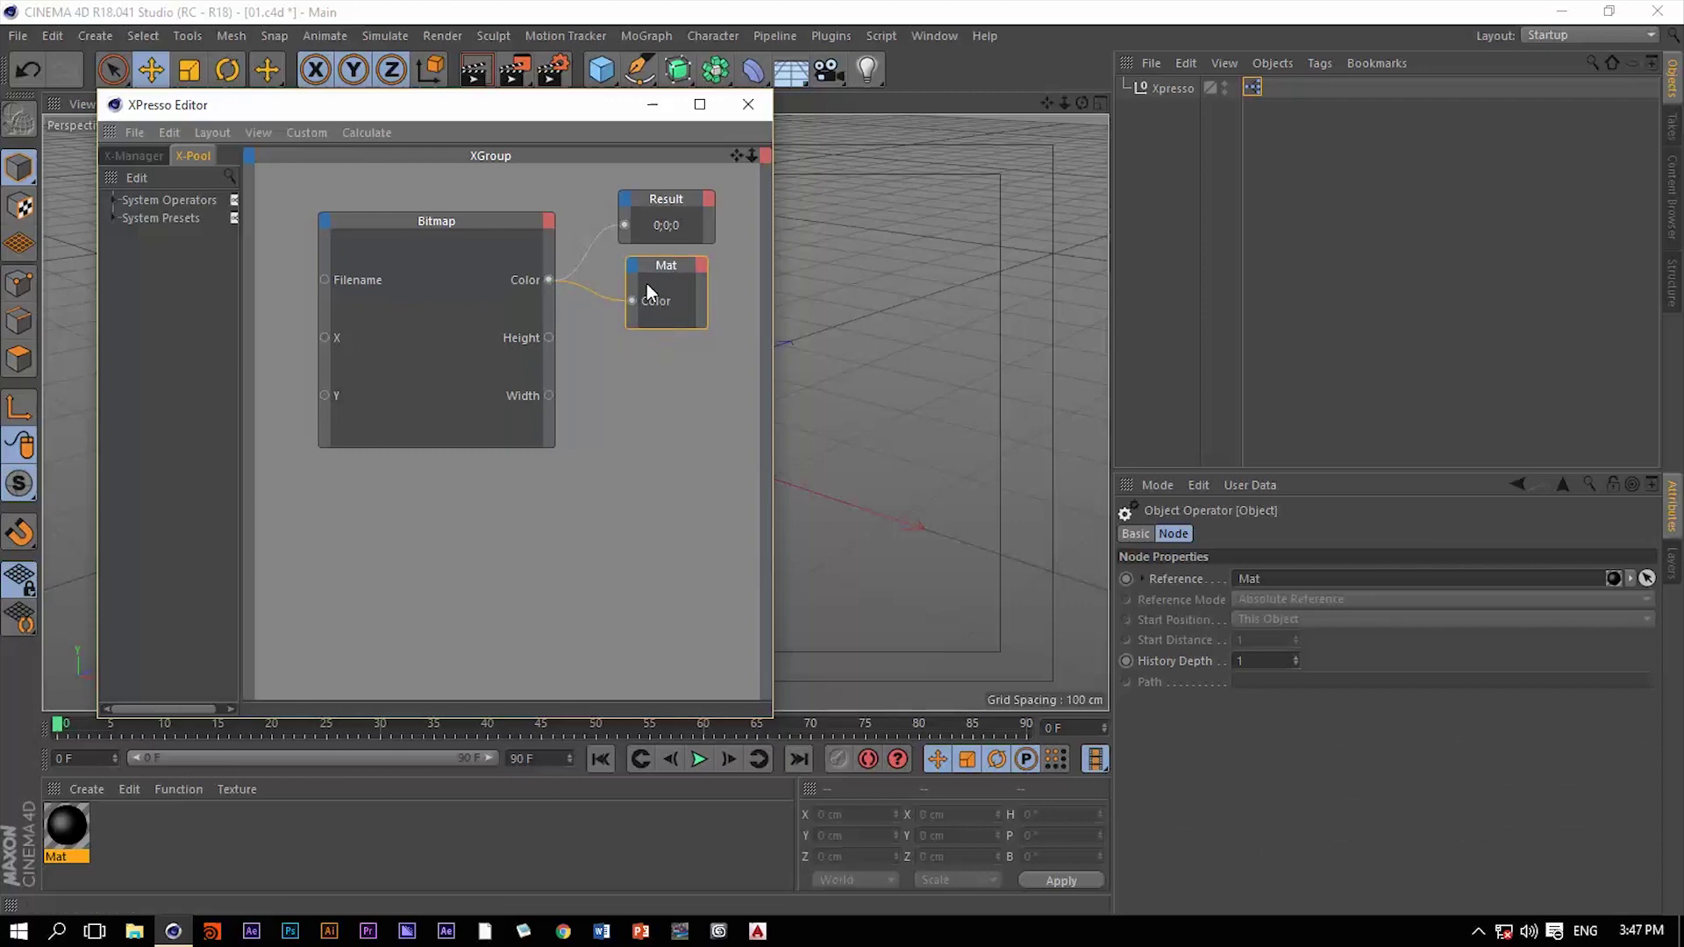
pyautogui.moveTo(605, 109); pyautogui.dragTo(774, 123)
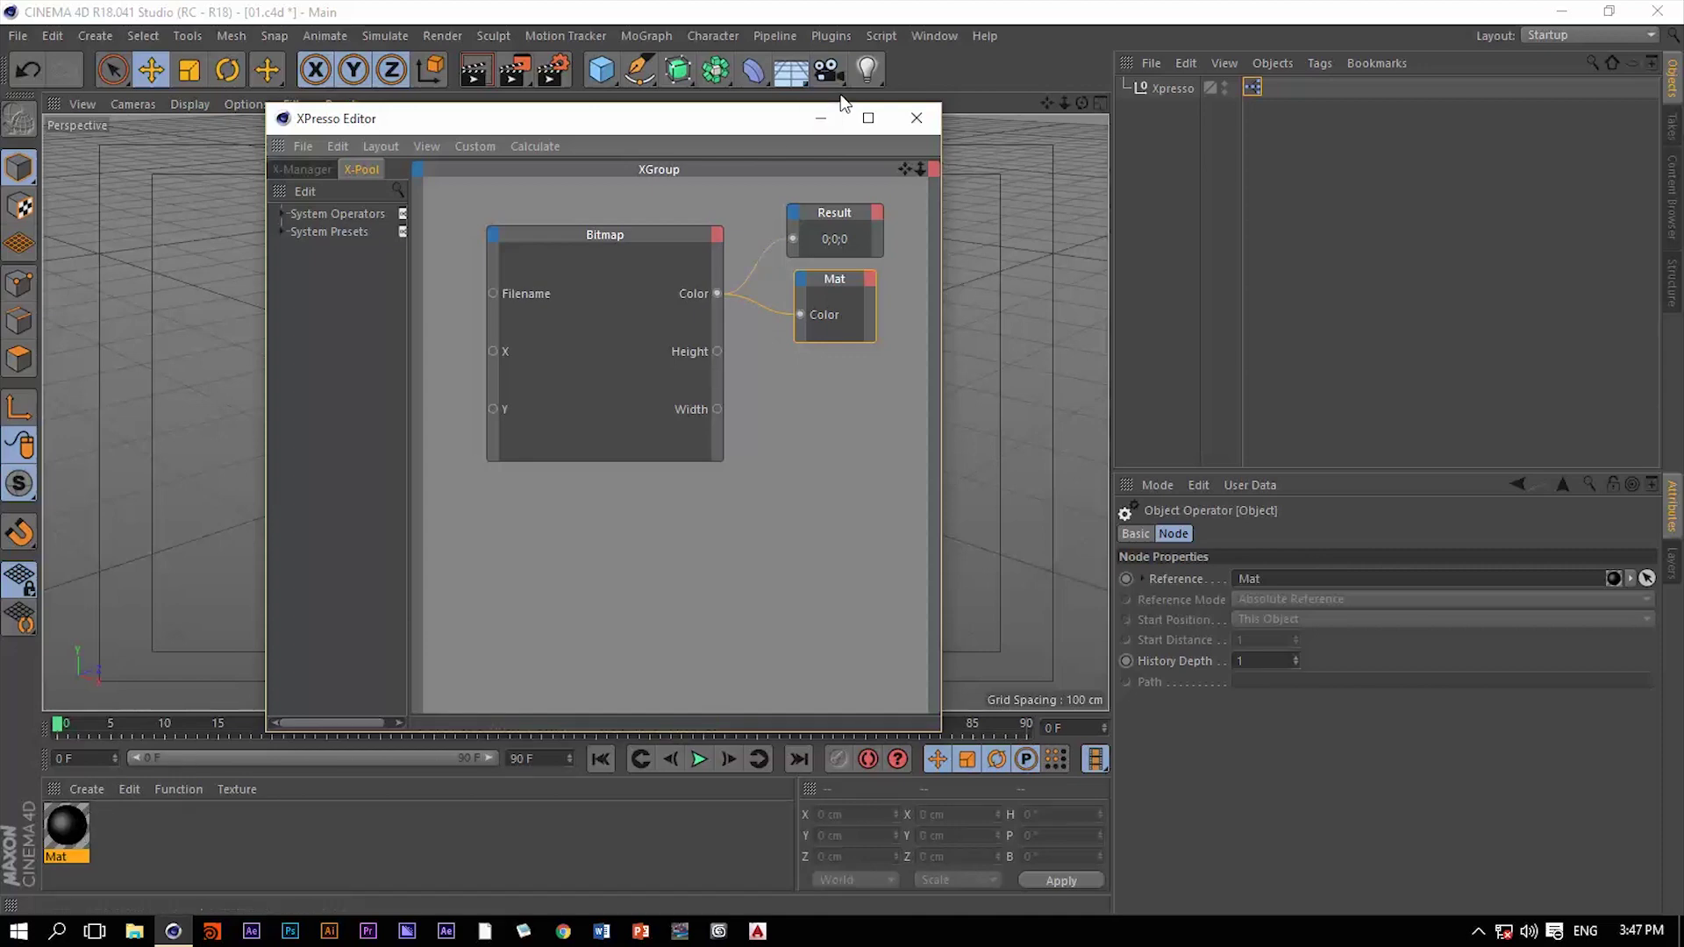
pyautogui.click(937, 35)
# - View color_random.png in the Picture Viewer, then minimise the viewer
pyautogui.click(993, 383)
pyautogui.moveTo(1025, 148); pyautogui.dragTo(1352, 75)
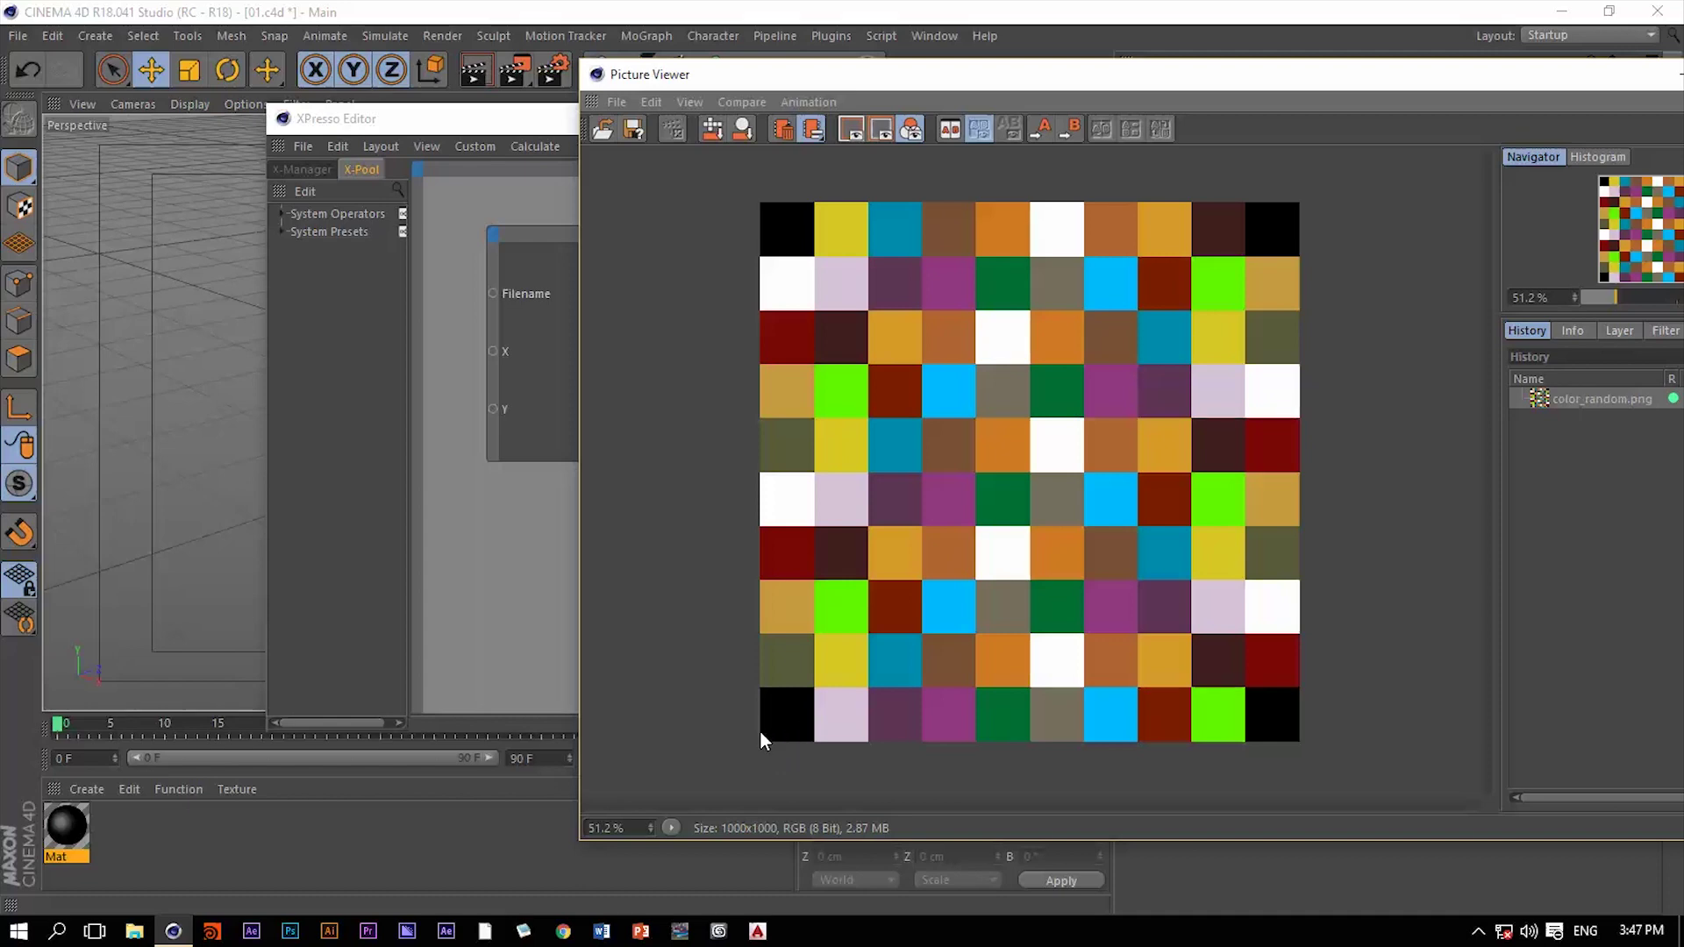
pyautogui.doubleClick(1019, 83)
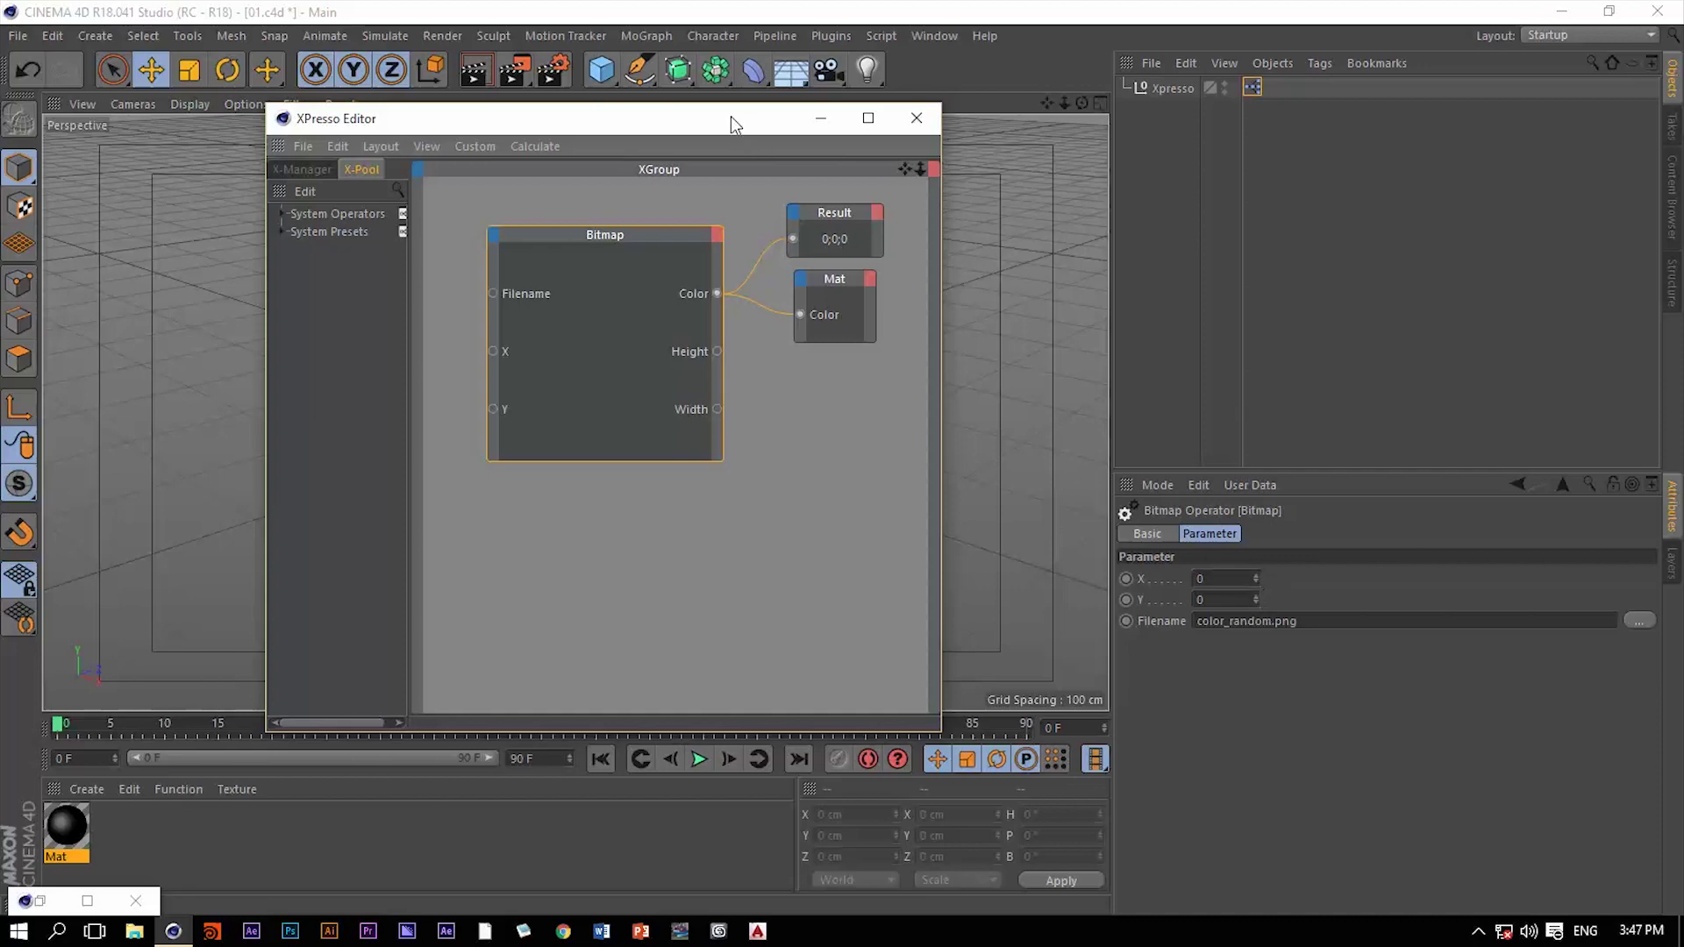
# - Set the Bitmap X sample position to 142 so Result reads 0.847;0.784;0.149
pyautogui.moveTo(1257, 576)
pyautogui.mouseDown()
pyautogui.moveTo(1256, 483)
pyautogui.moveTo(1242, 587)
pyautogui.mouseUp()
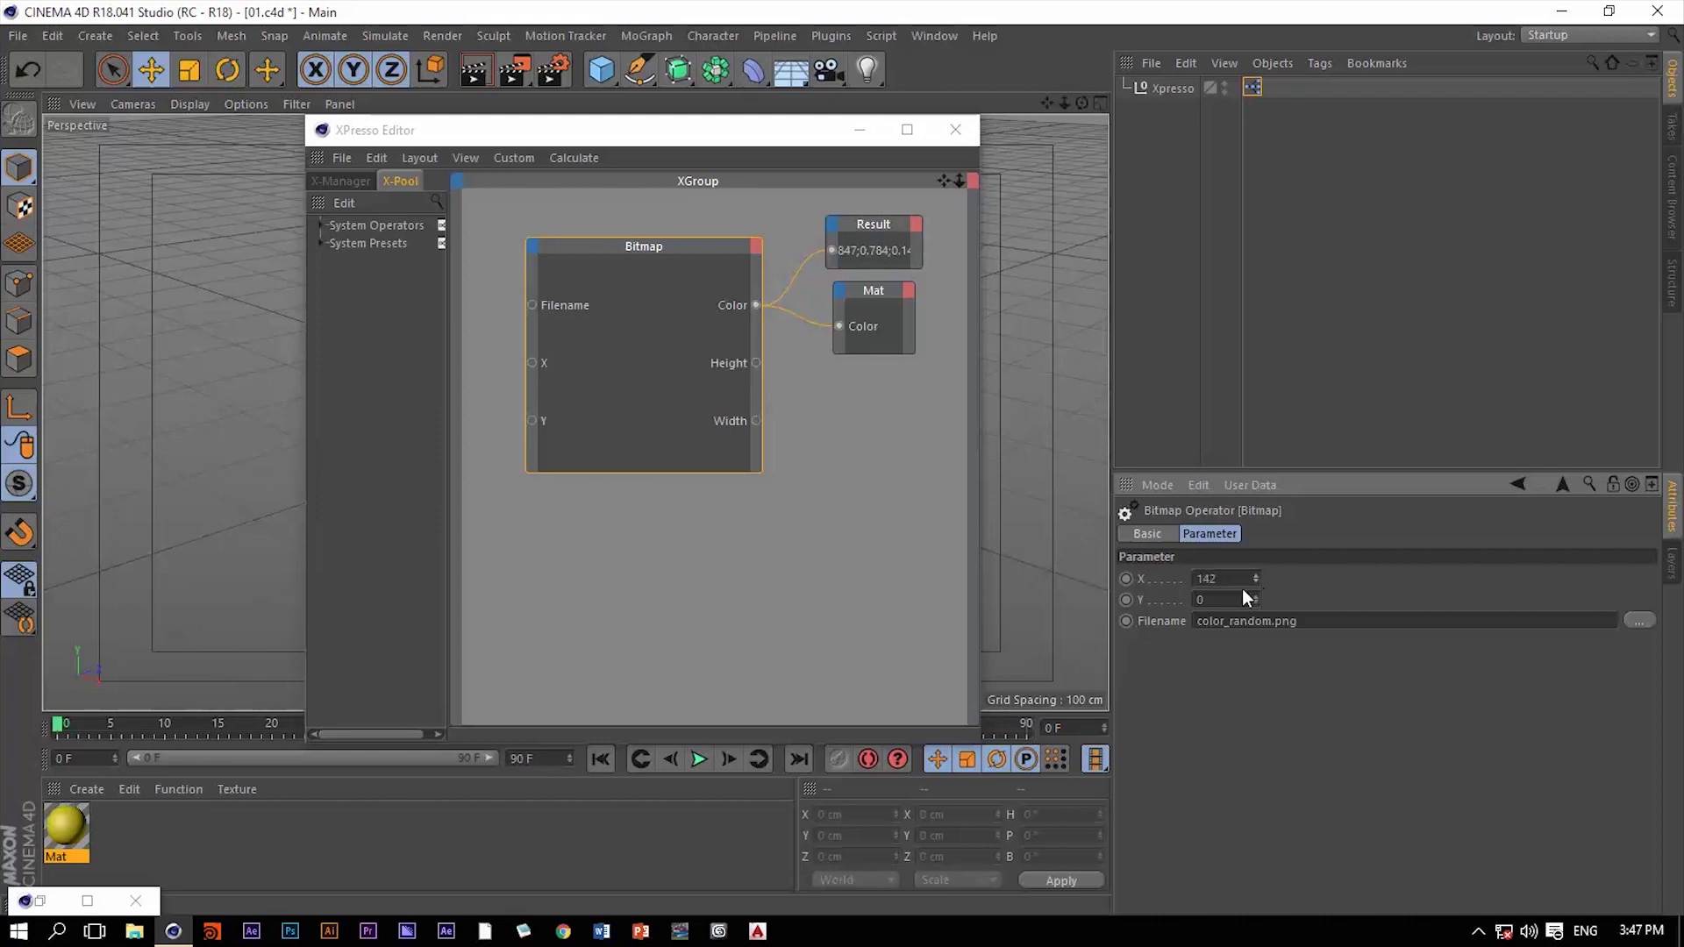
pyautogui.click(877, 223)
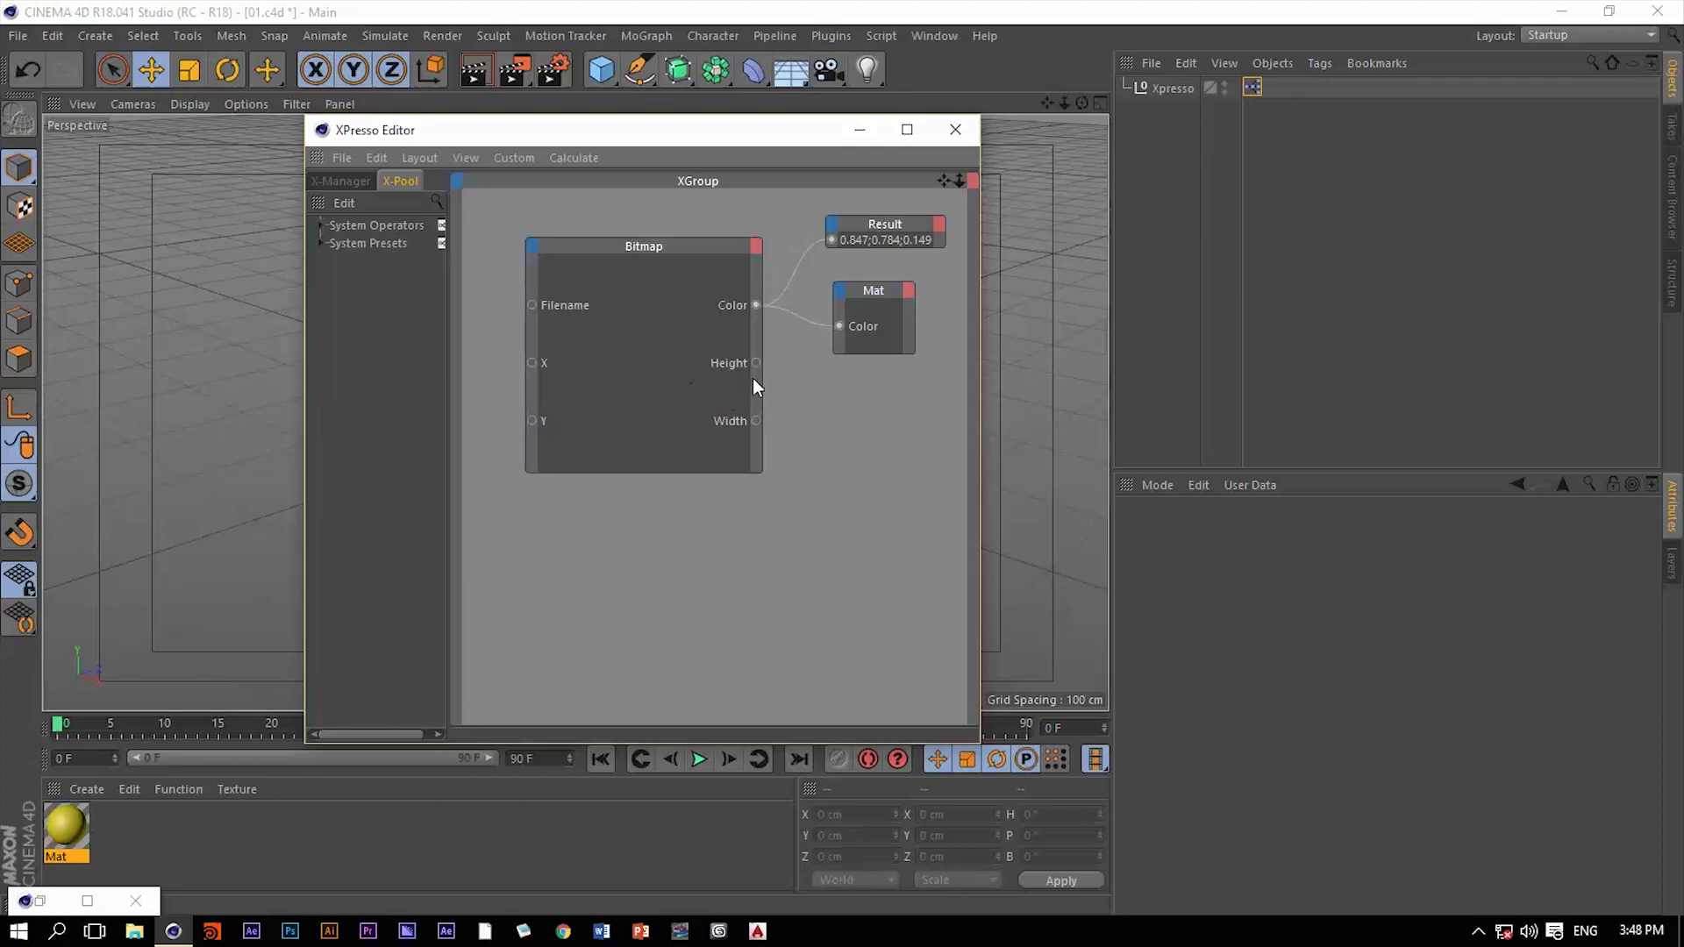
pyautogui.rightClick(728, 535)
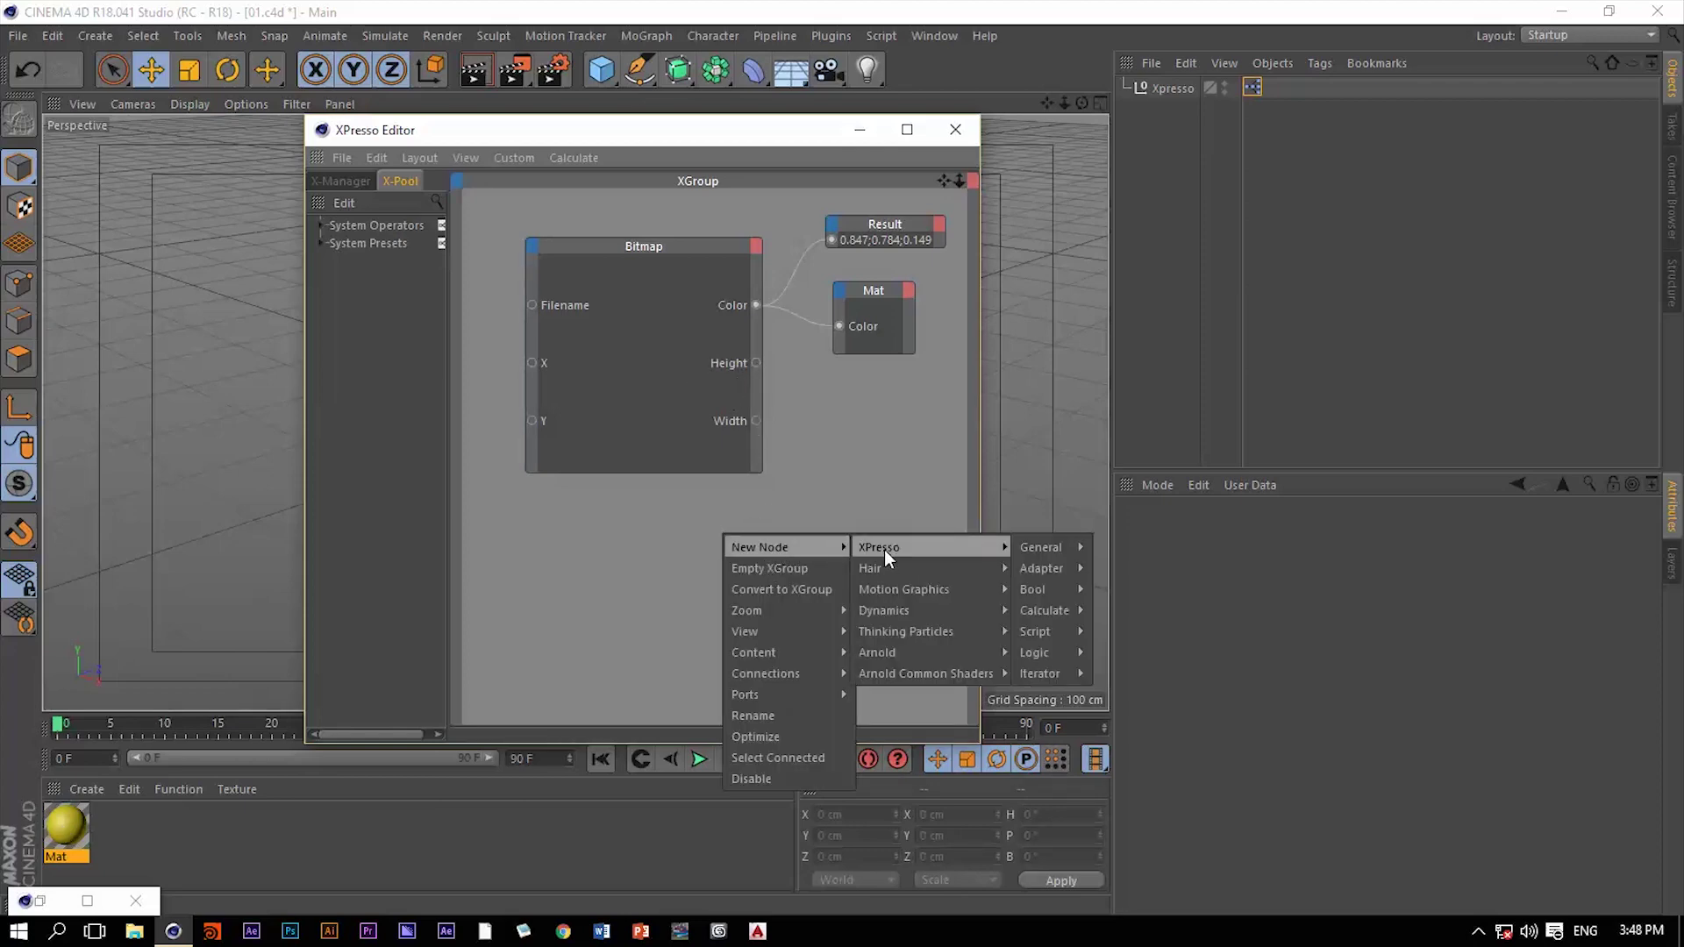
# - Add a Result node beside Bitmap wired to its Height output, reading 1000
pyautogui.click(1025, 556)
pyautogui.rightClick(815, 521)
pyautogui.moveTo(877, 529)
pyautogui.moveTo(973, 529)
pyautogui.moveTo(1137, 531)
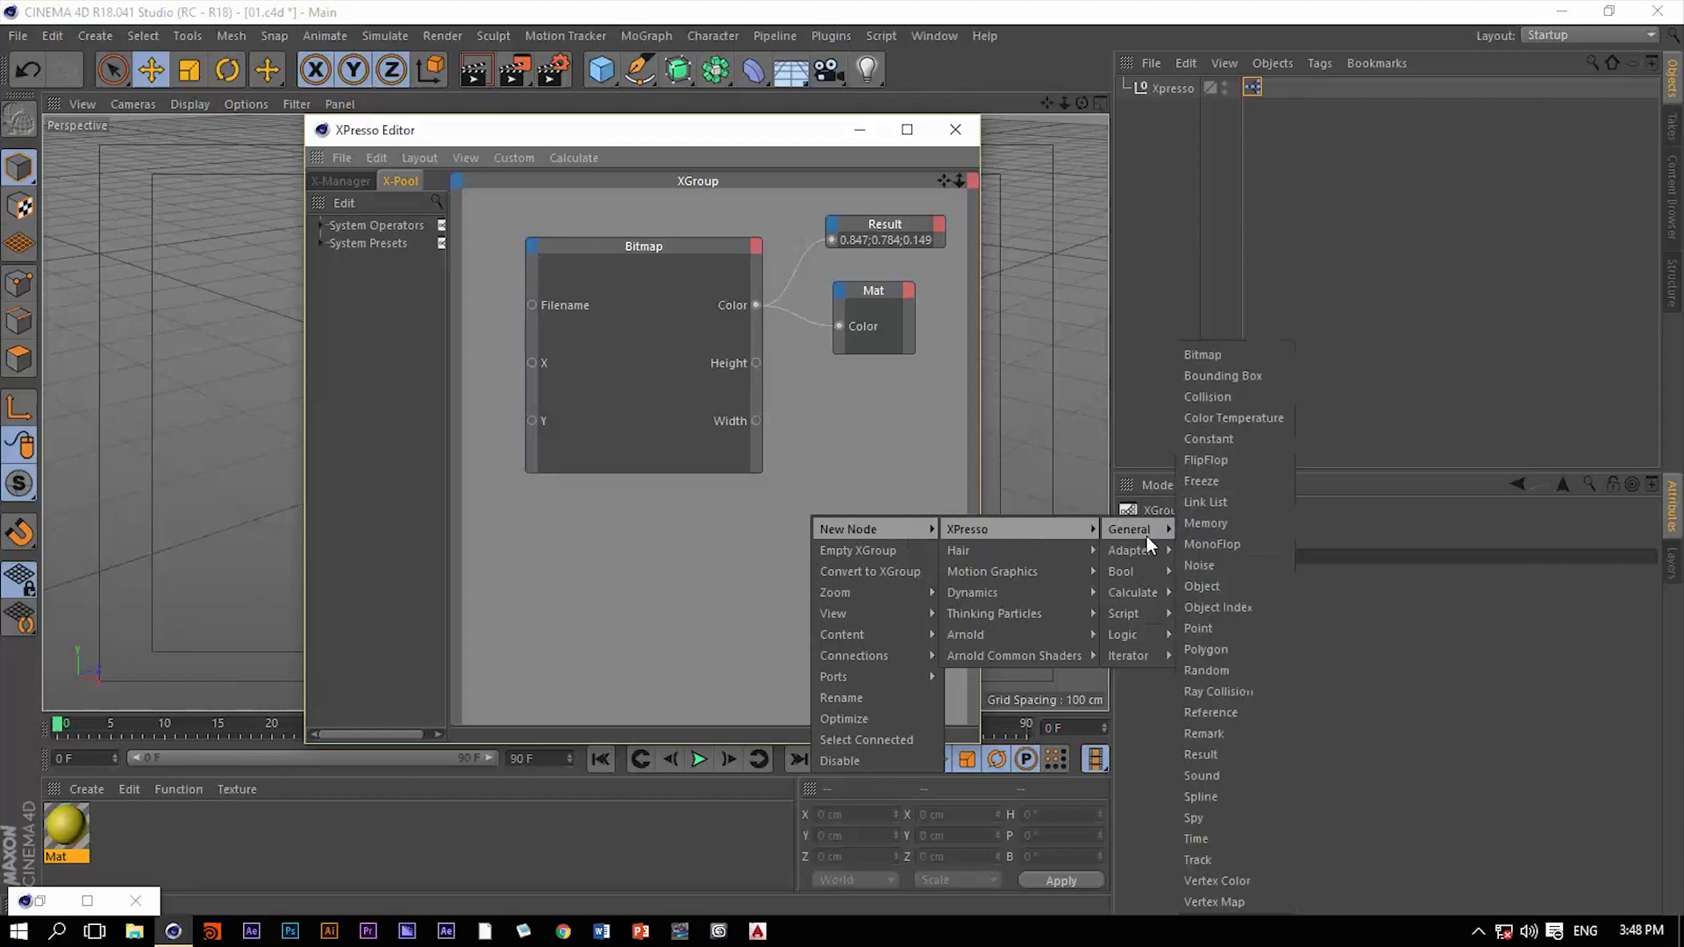
pyautogui.click(1201, 755)
pyautogui.moveTo(820, 520); pyautogui.dragTo(873, 437)
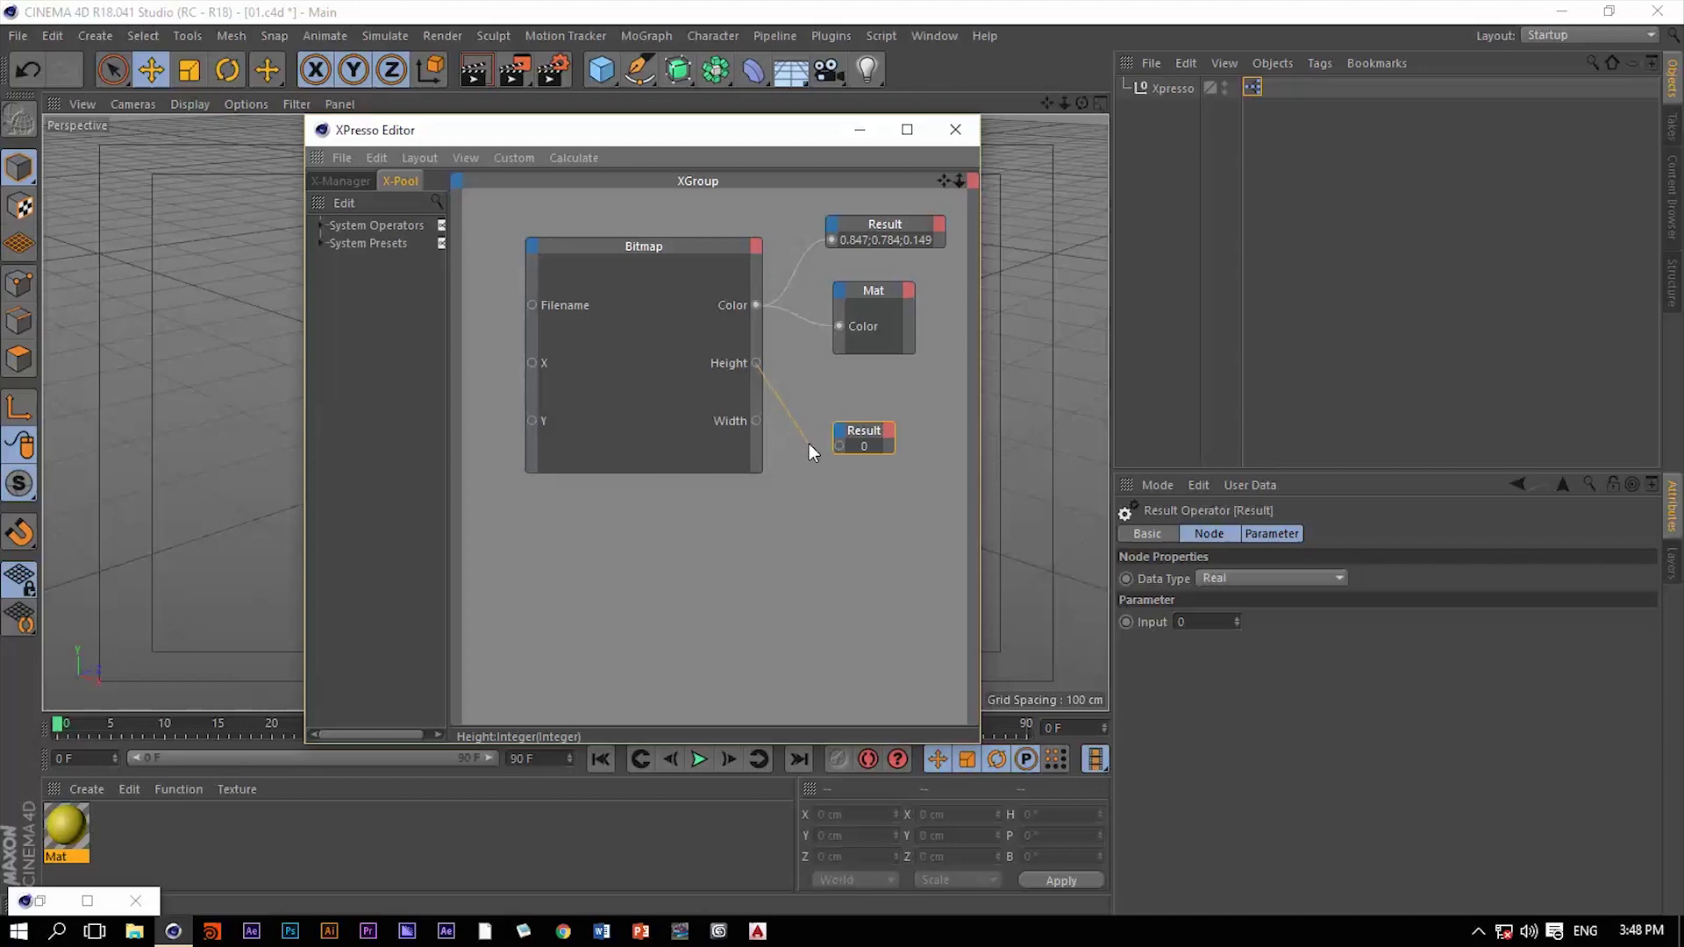
pyautogui.moveTo(808, 444); pyautogui.dragTo(933, 458)
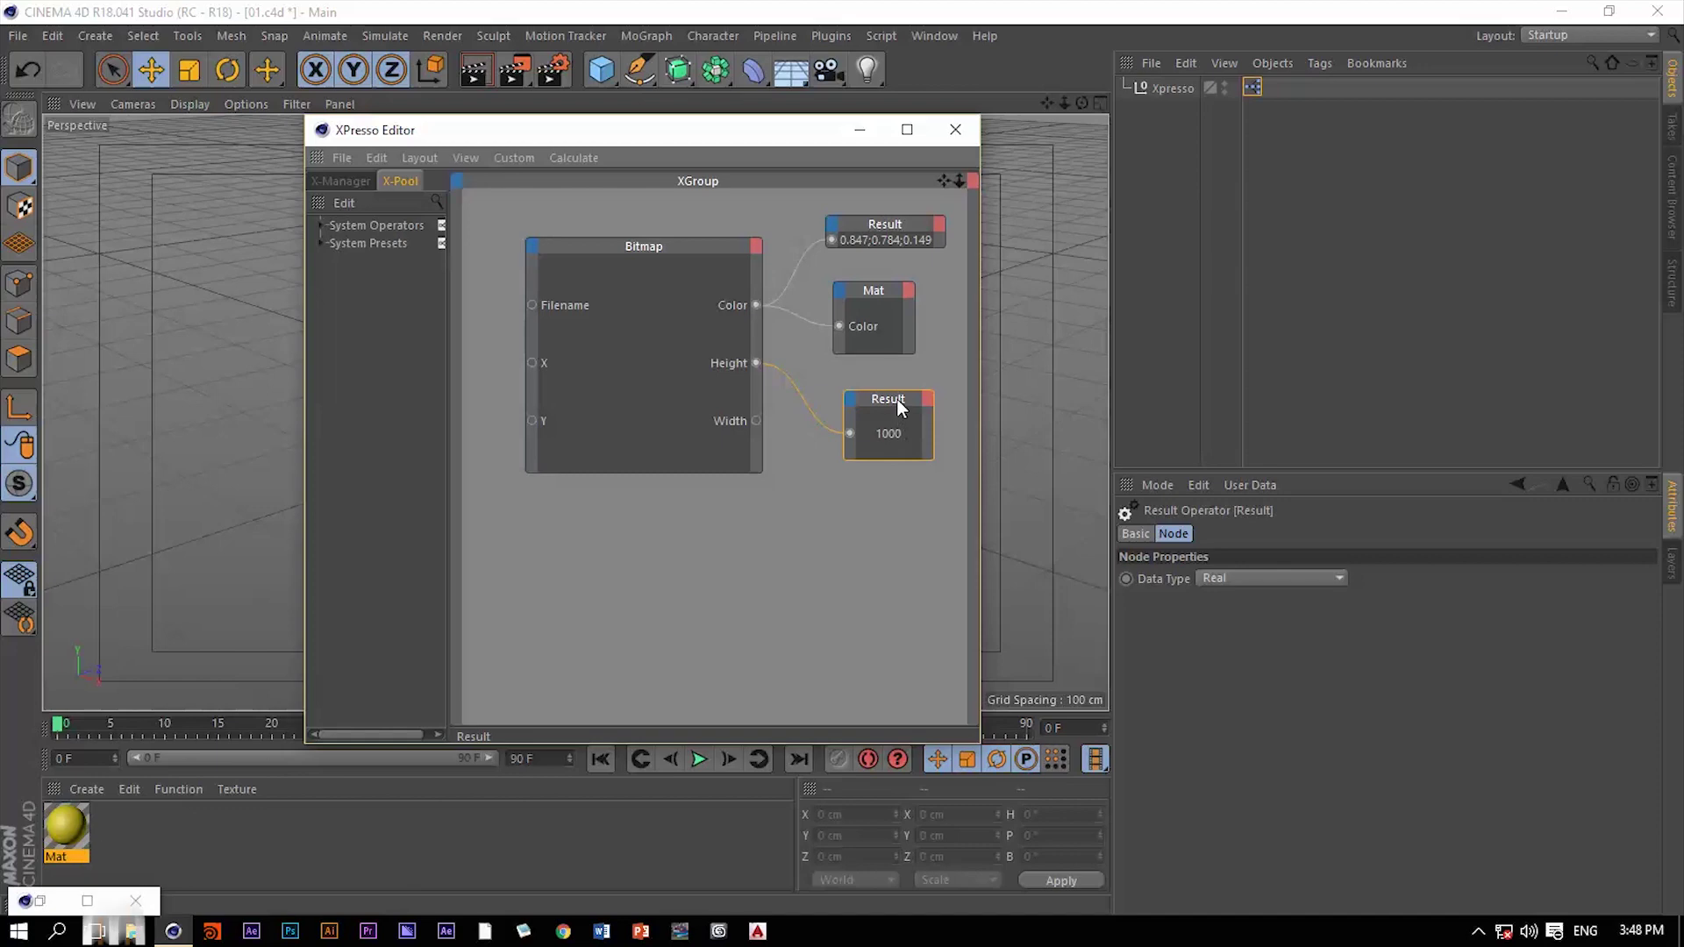
pyautogui.moveTo(898, 399); pyautogui.dragTo(899, 381)
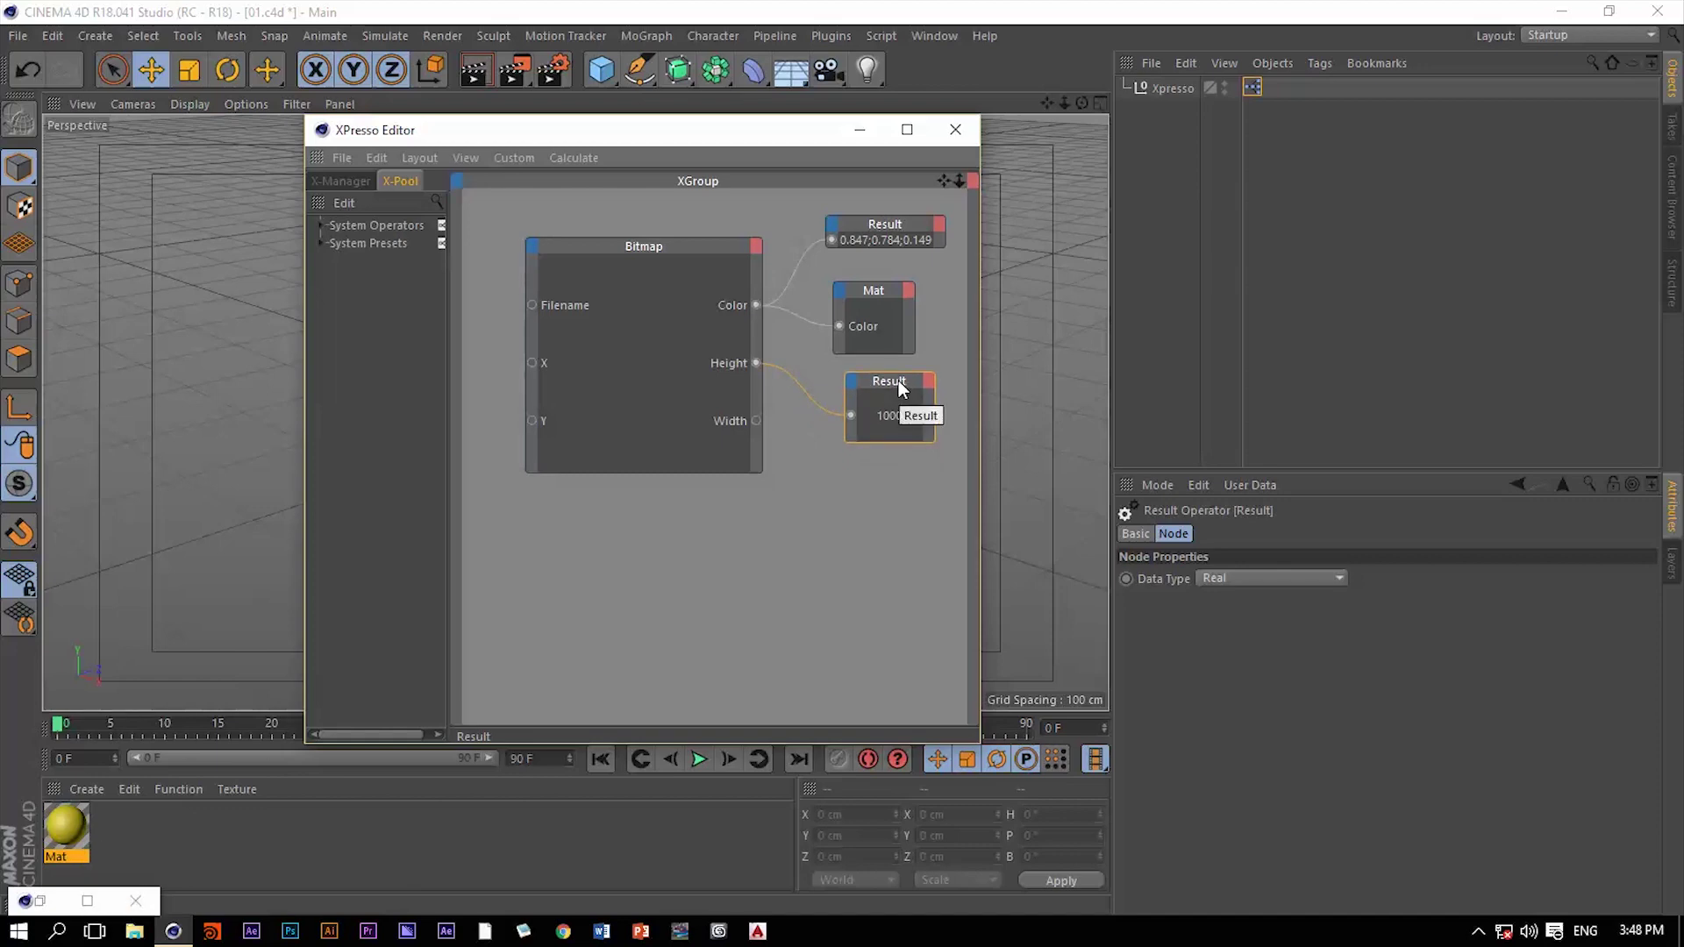
# - Duplicate that Result node and wire Bitmap's Width output to the copy, also reading 1000
pyautogui.keyDown('ctrl'); pyautogui.moveTo(898, 381); pyautogui.dragTo(873, 492); pyautogui.keyUp('ctrl')
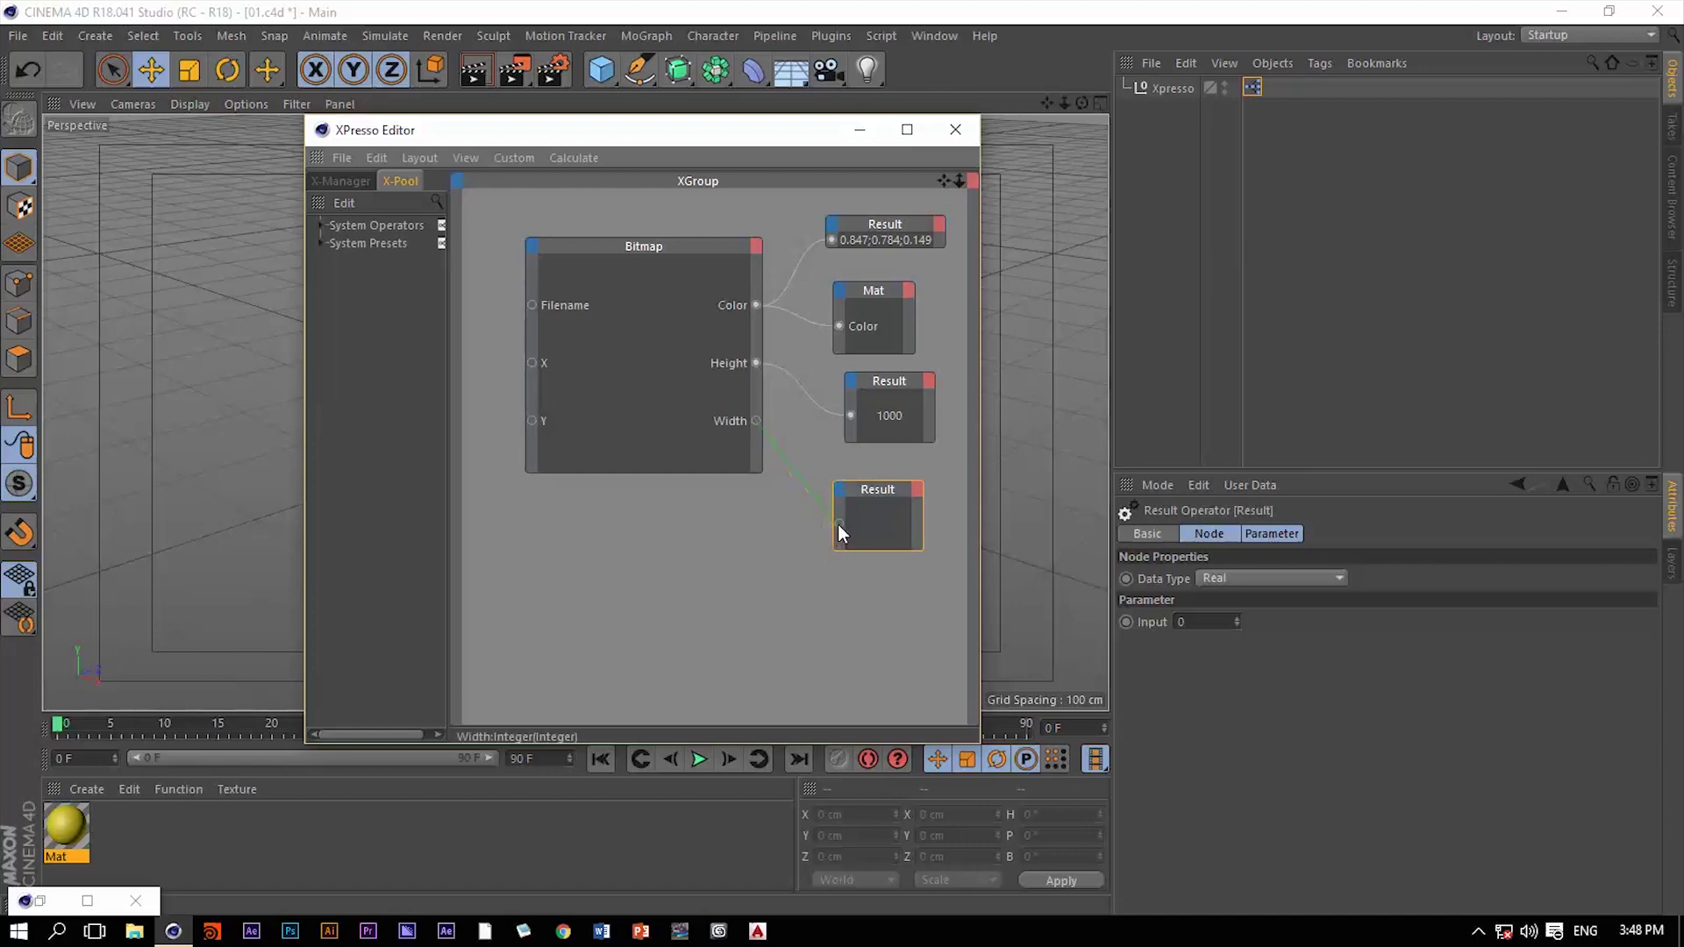
pyautogui.moveTo(839, 526); pyautogui.dragTo(840, 524)
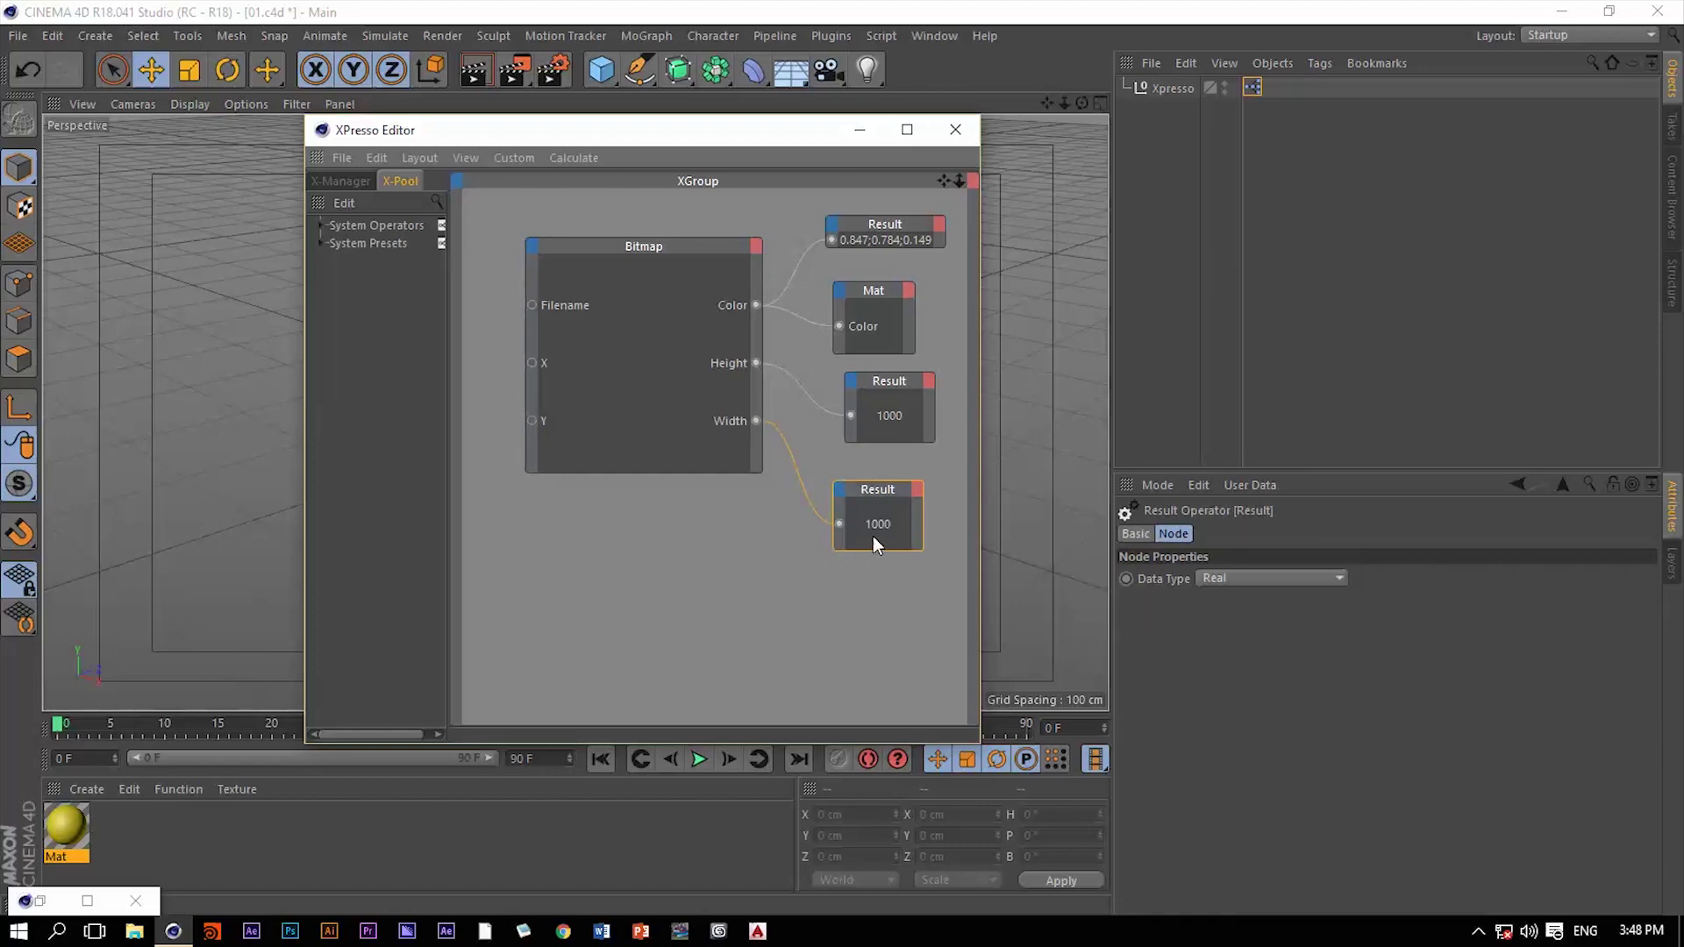
pyautogui.moveTo(883, 493); pyautogui.dragTo(903, 475)
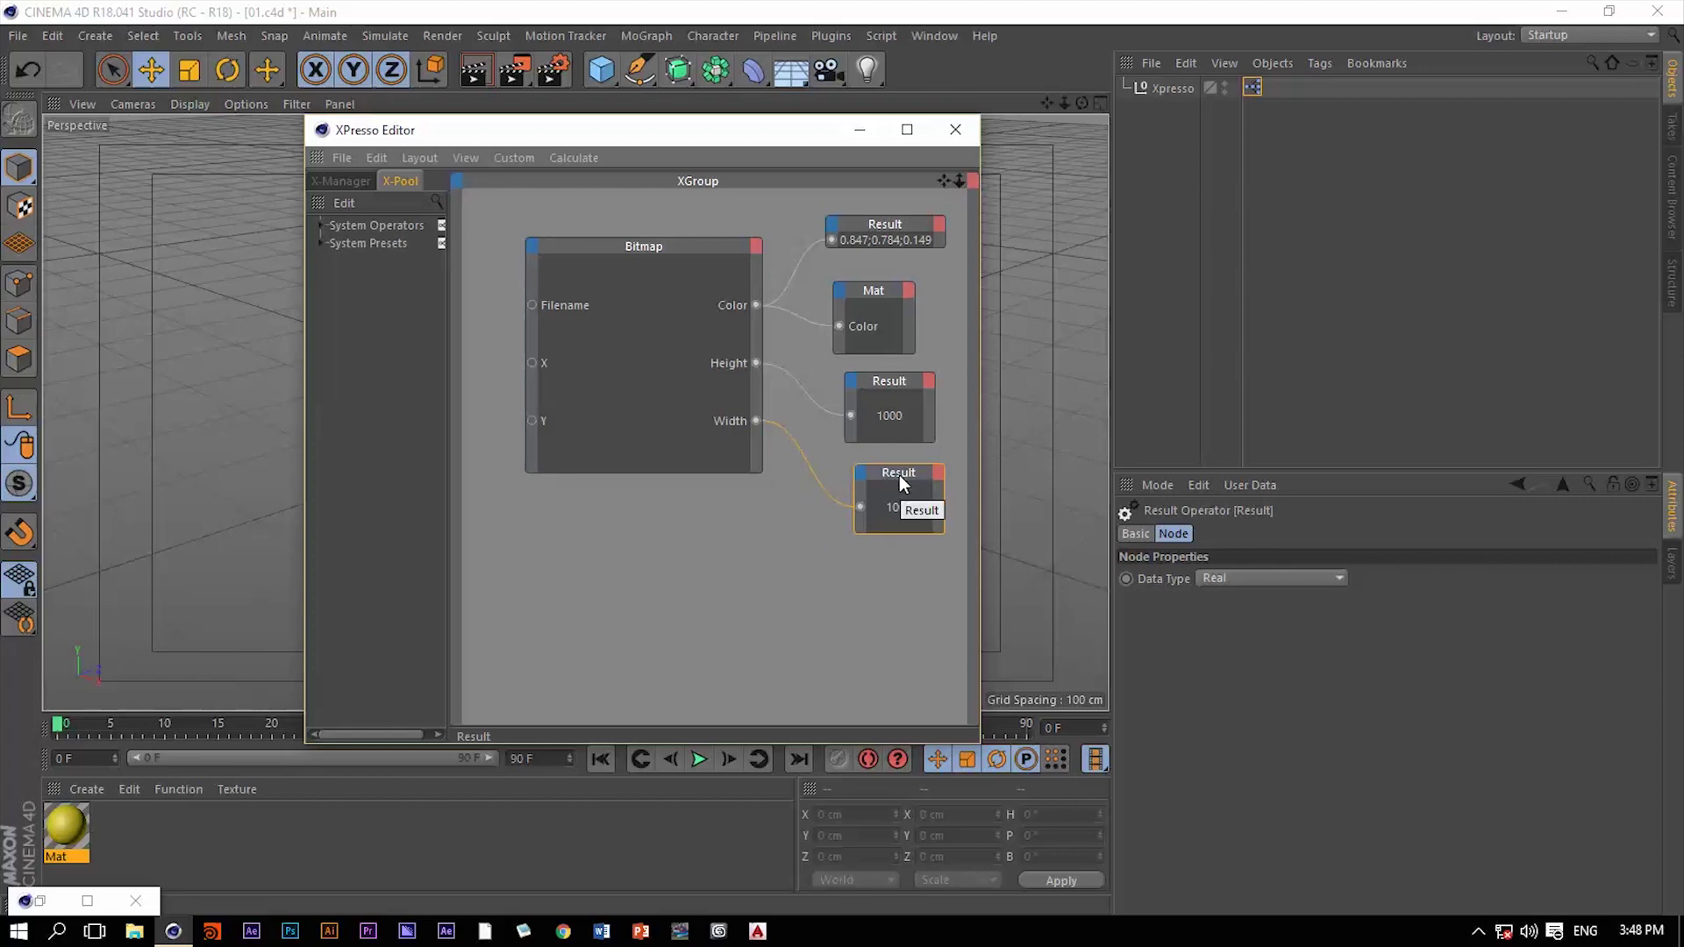
pyautogui.moveTo(702, 304); pyautogui.dragTo(675, 323)
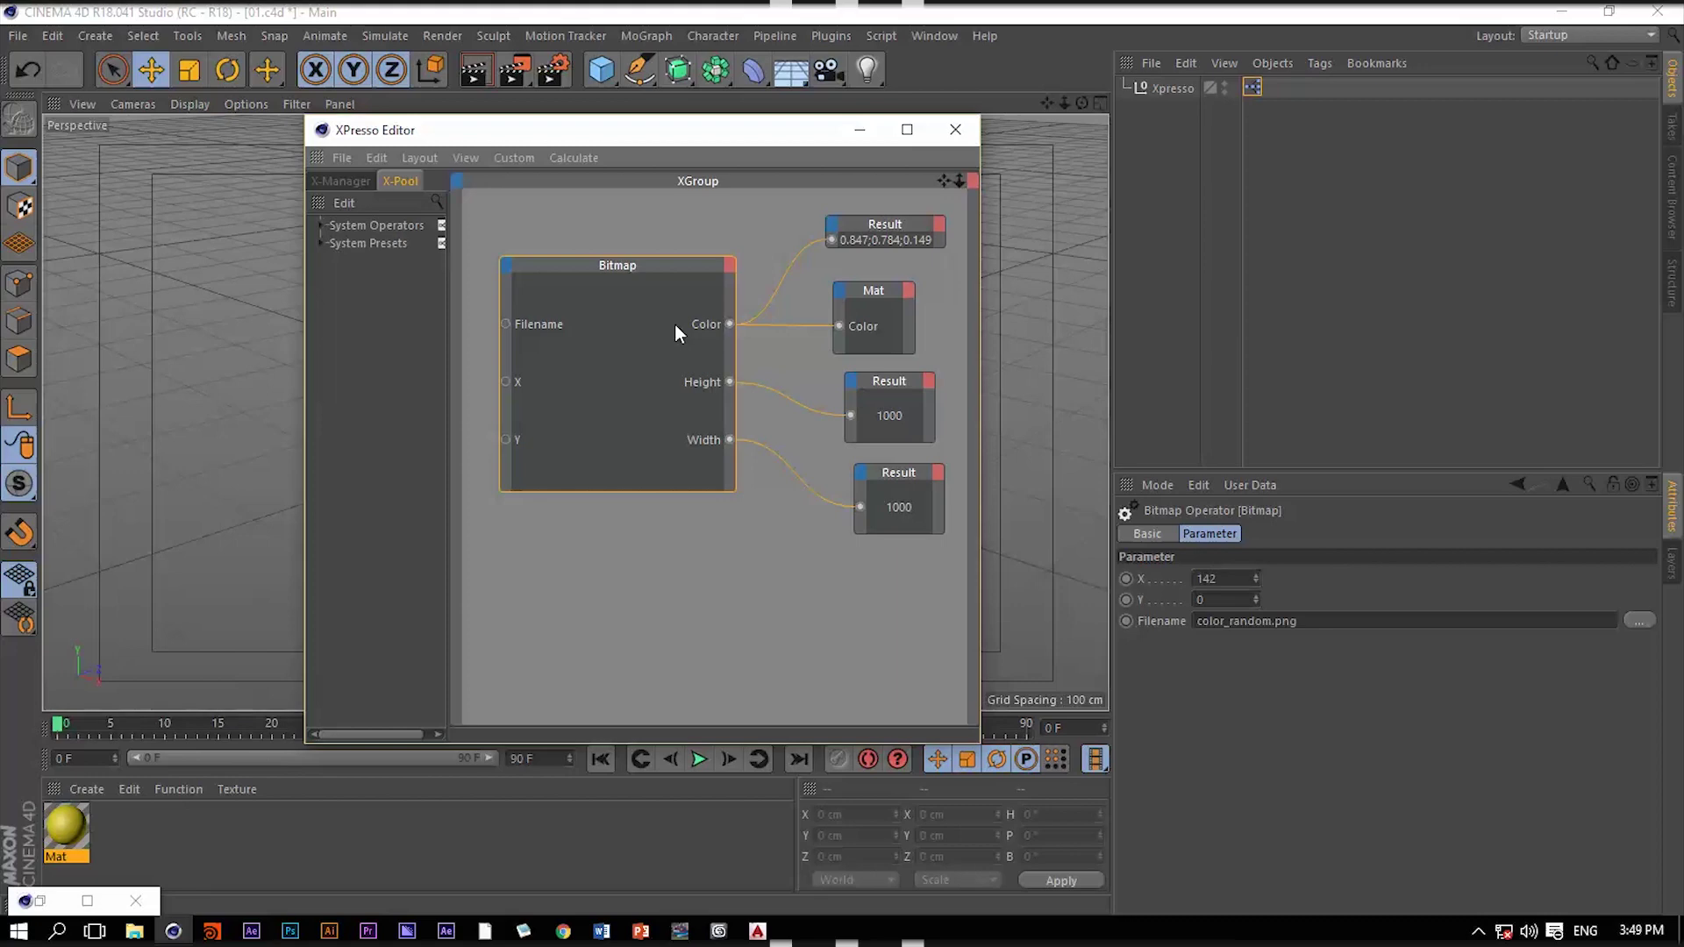